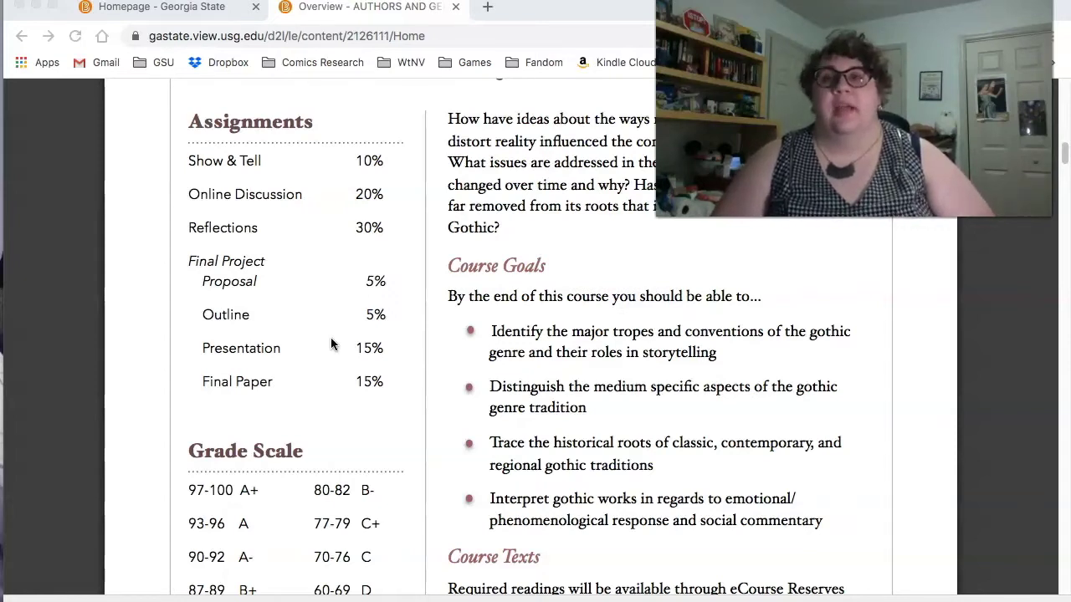
Scroll the syllabus to the Discussions policy (Thursday posts, two Monday responses) and Accommodation Statement
scroll(438, 407, "down", 10)
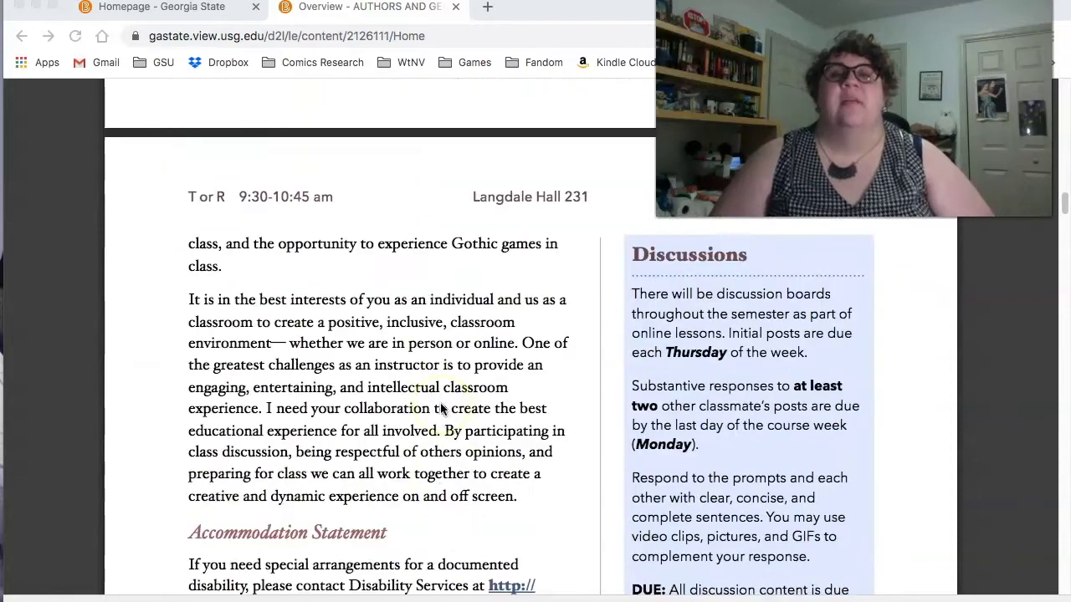
scroll(442, 408, "down", 1)
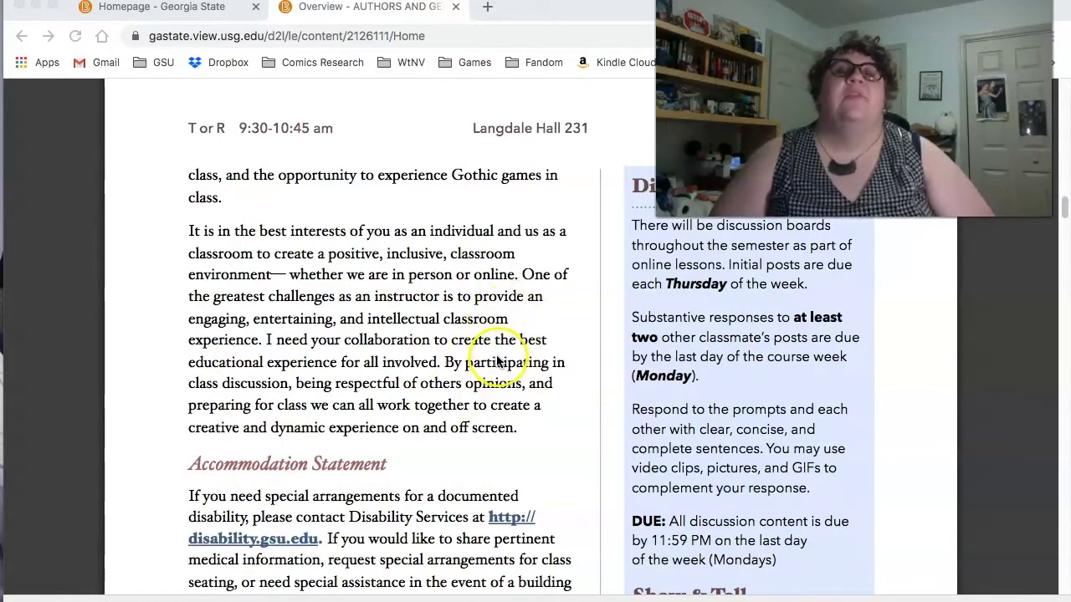
scroll(498, 361, "down", 1)
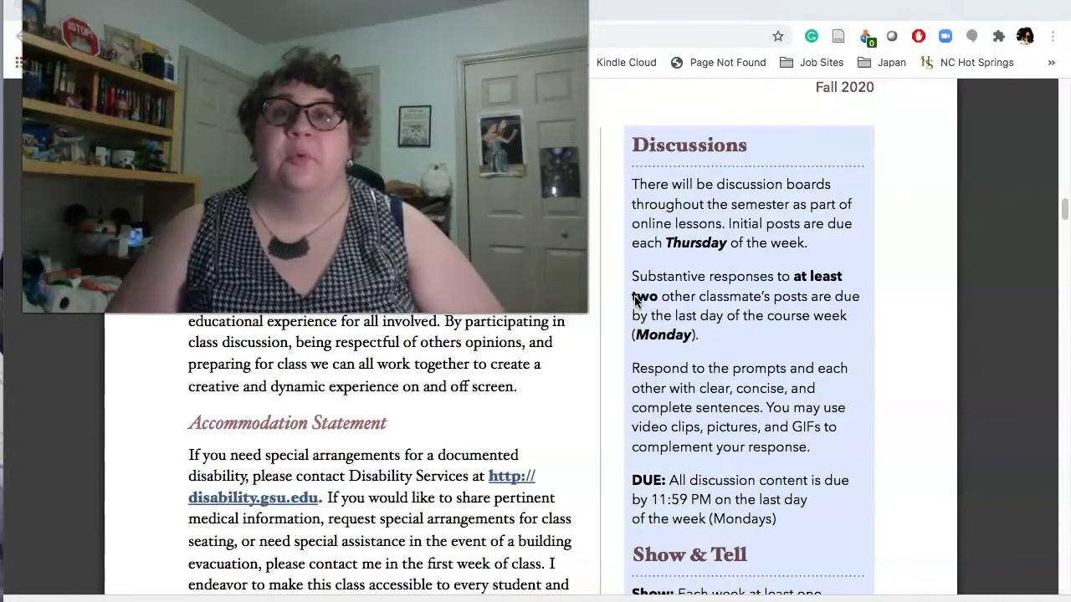
Scroll past Show & Tell, Reflections and Appeals to the Final Project and Covid-19 Policies
scroll(632, 354, "down", 4)
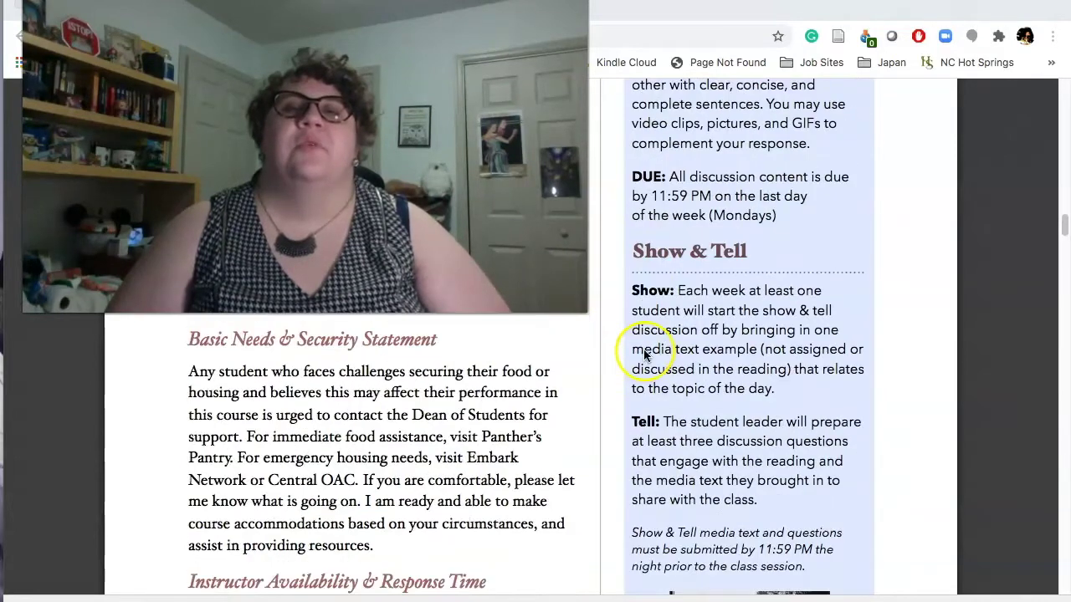
scroll(644, 354, "down", 10)
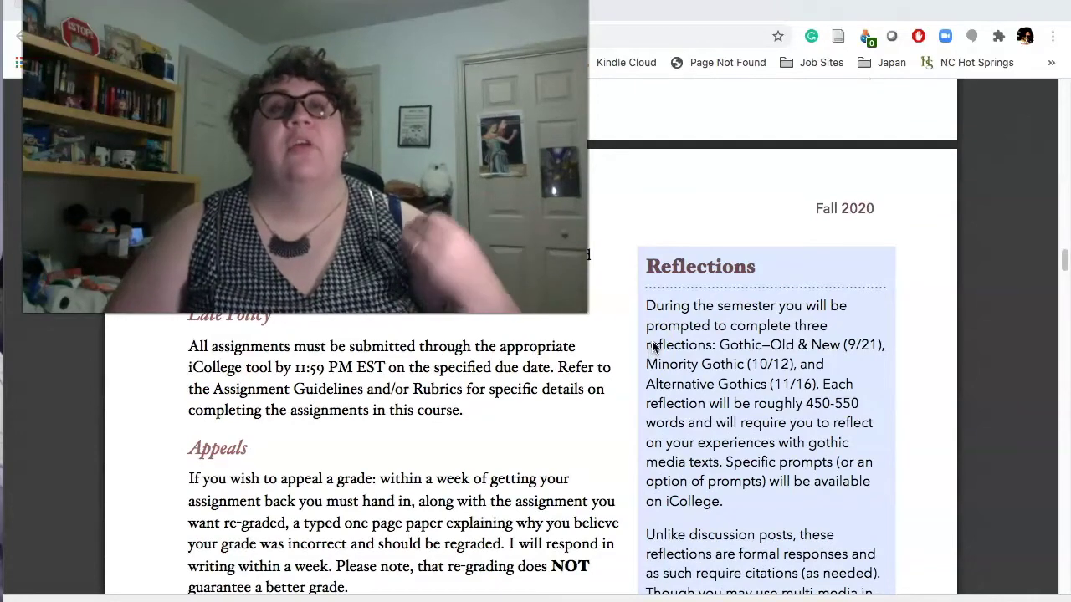
scroll(656, 352, "down", 5)
scroll(655, 356, "down", 3)
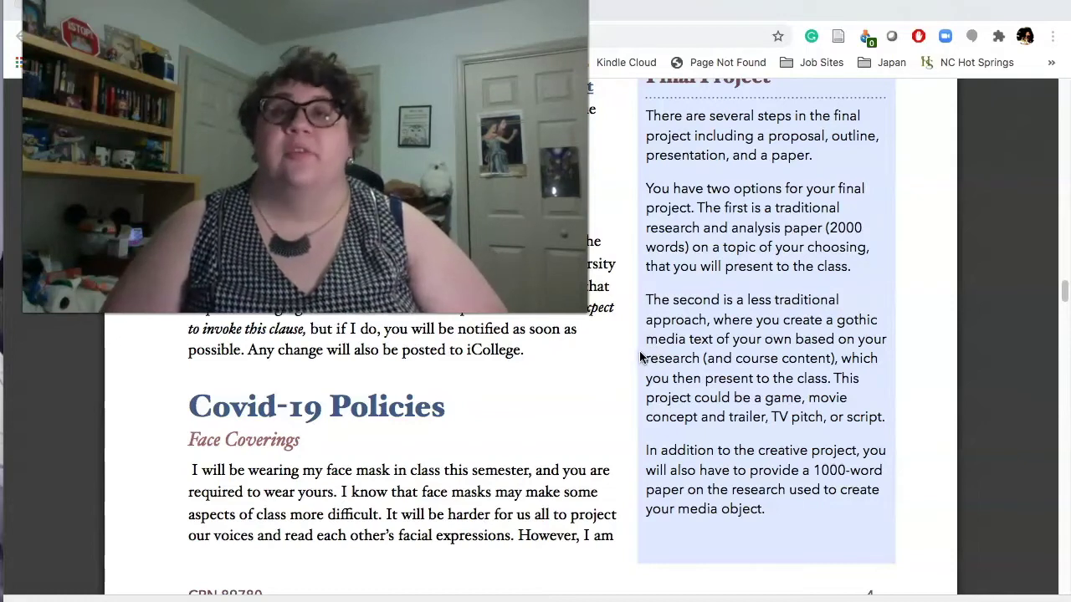
scroll(618, 374, "down", 10)
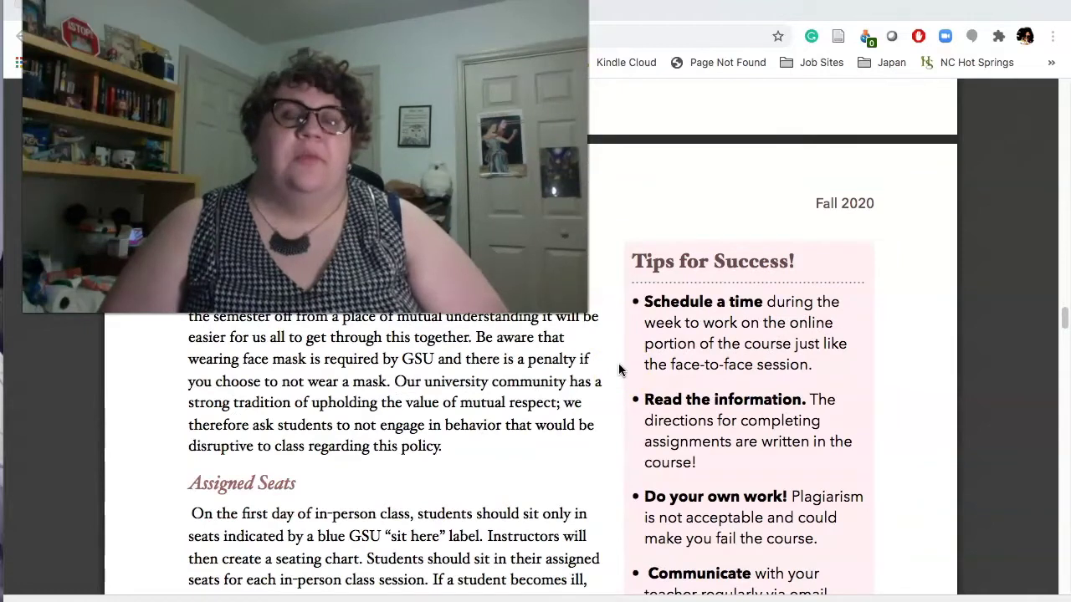
Scroll through Tips for Success, Assigned Seats and Attendance Policy to the Student Illness section
scroll(620, 371, "down", 2)
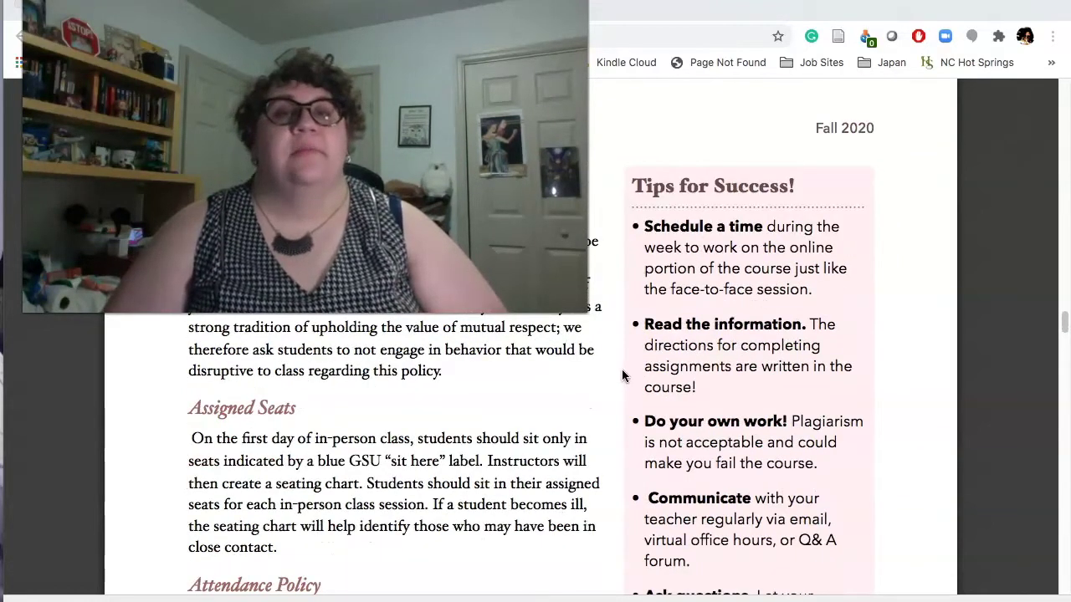
scroll(622, 370, "down", 1)
scroll(623, 362, "down", 1)
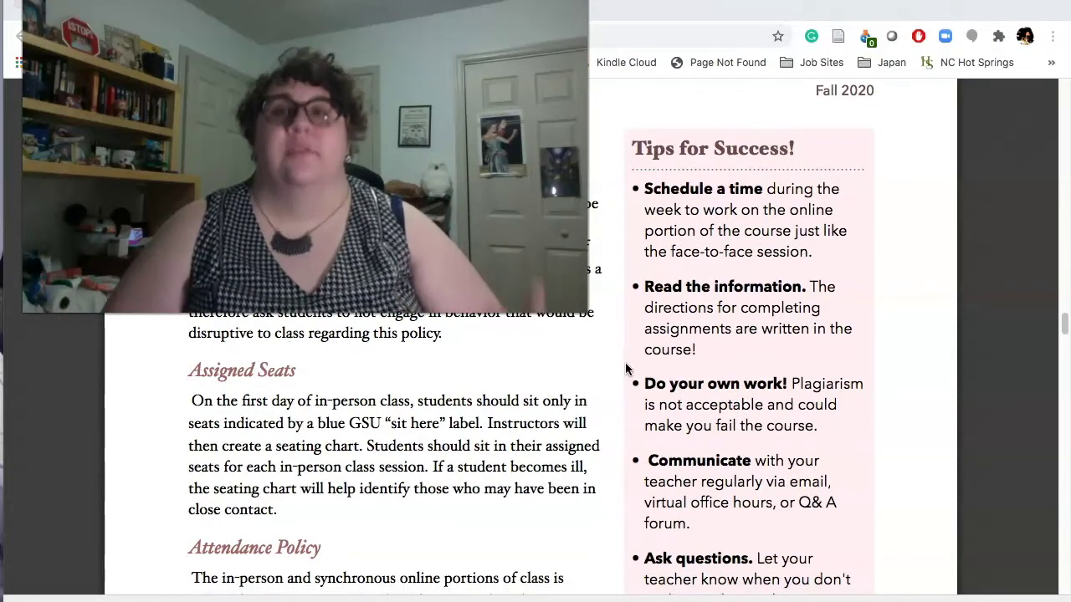
scroll(627, 364, "down", 1)
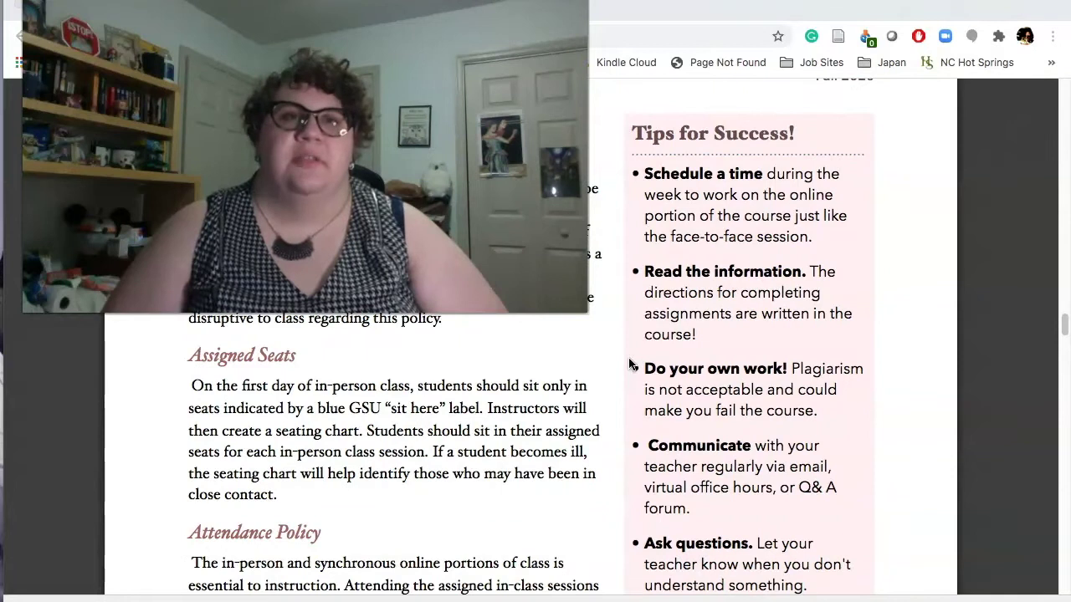
left_click(633, 364)
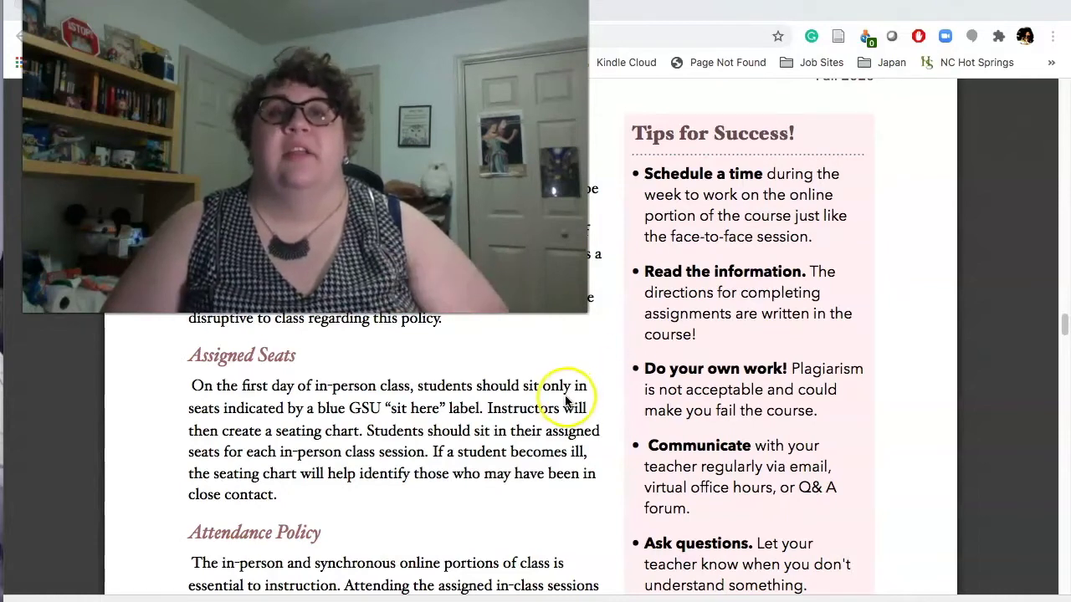
scroll(567, 397, "down", 2)
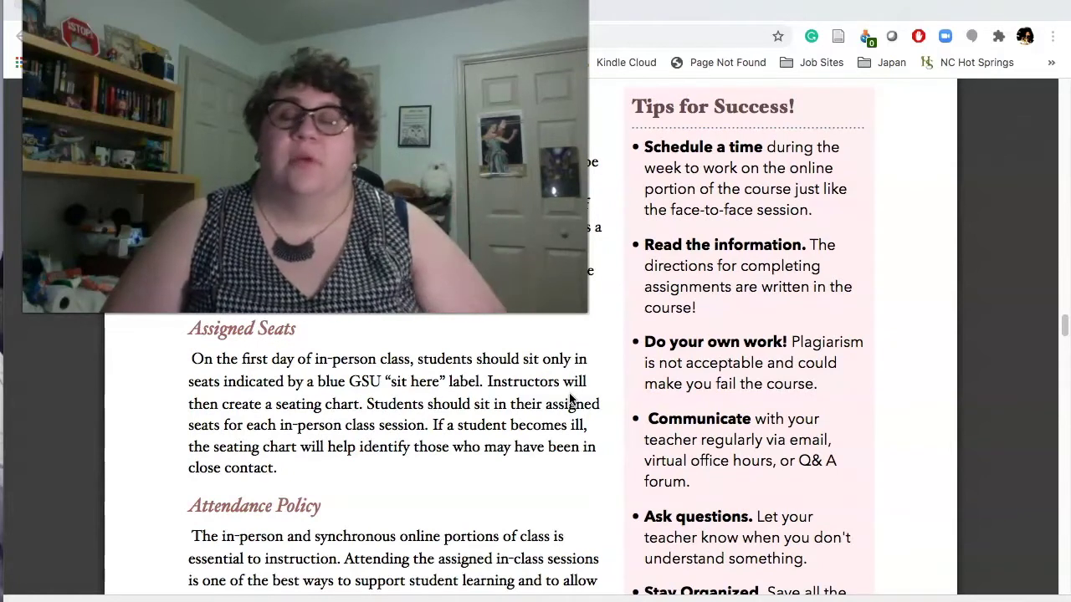
scroll(572, 395, "up", 1)
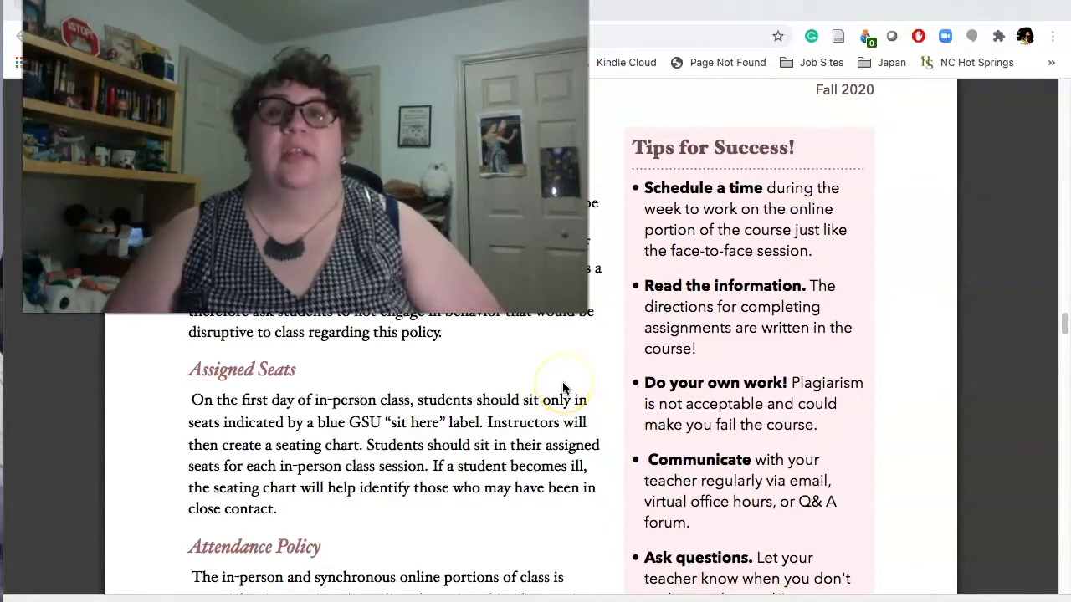
scroll(573, 386, "down", 1)
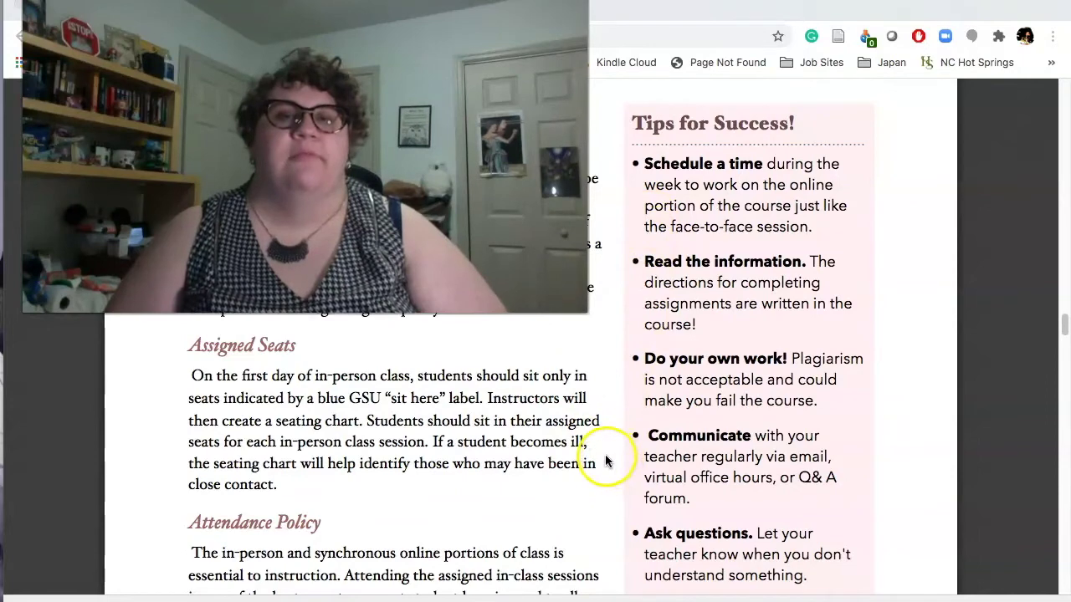
scroll(605, 456, "down", 7)
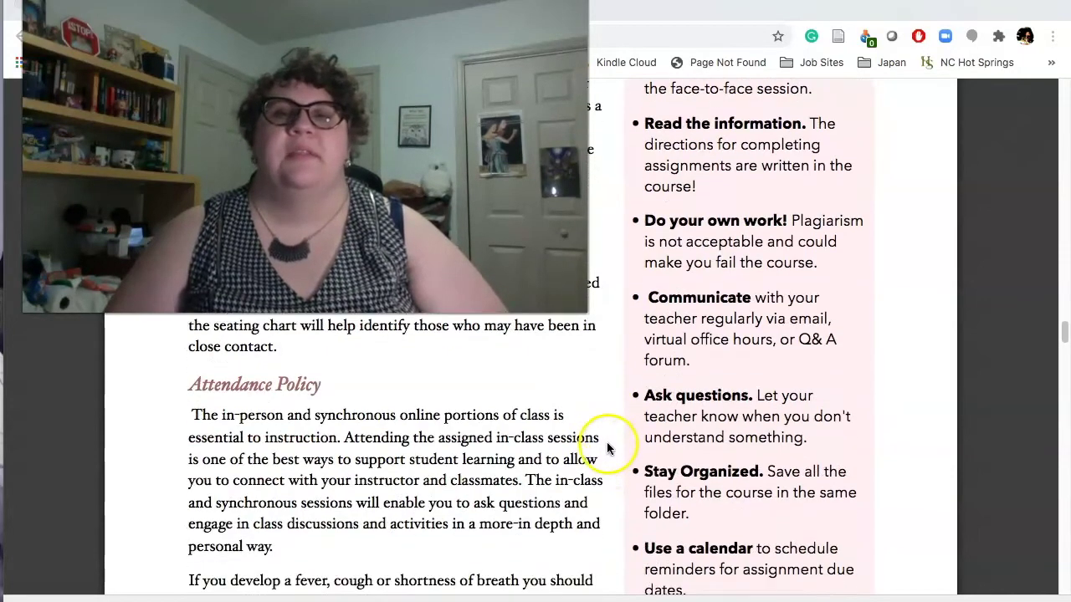
scroll(608, 450, "down", 4)
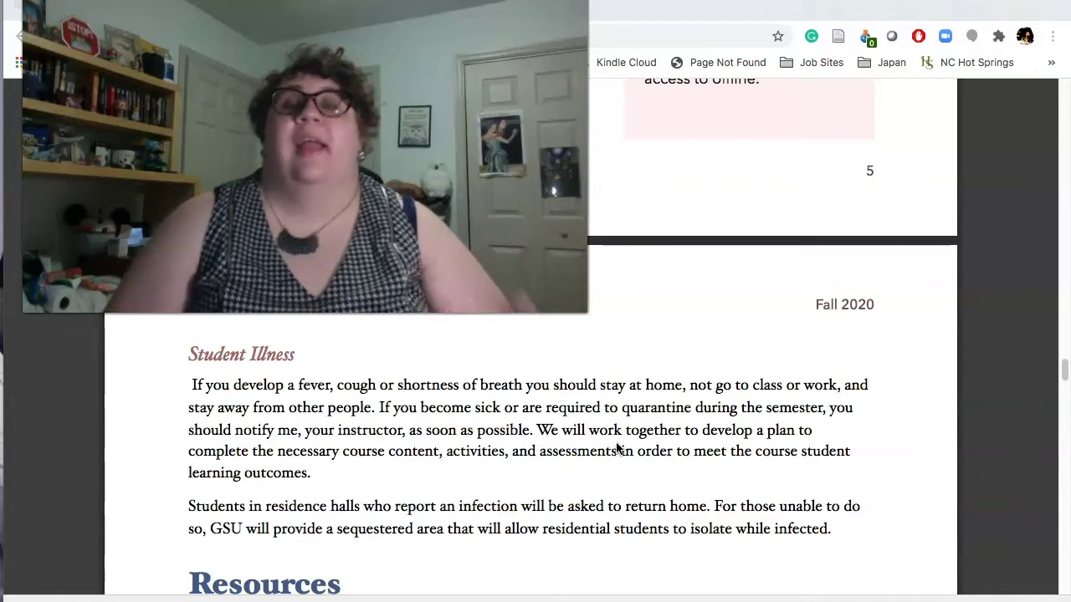
left_click(622, 431)
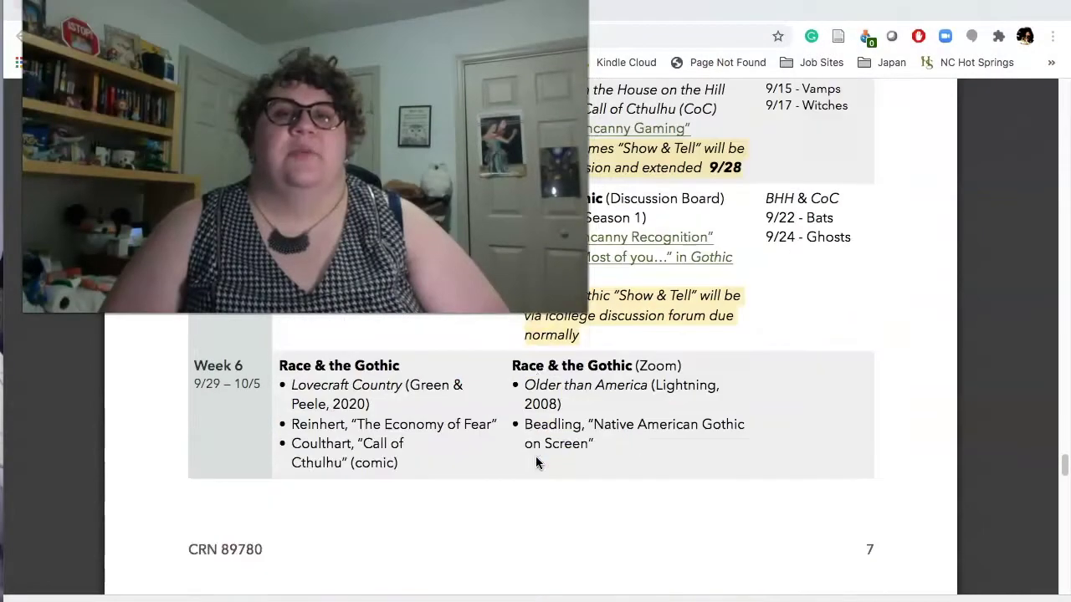
Scroll through the schedule table rows for Weeks 7–12, then back up to Weeks 9 and 10
scroll(536, 462, "down", 4)
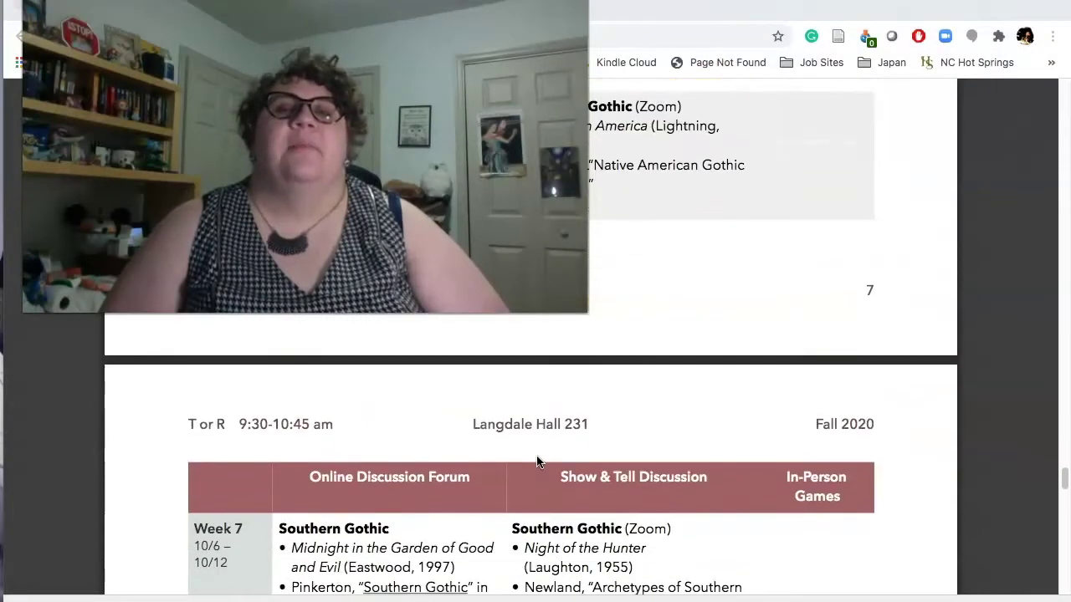
scroll(539, 459, "down", 2)
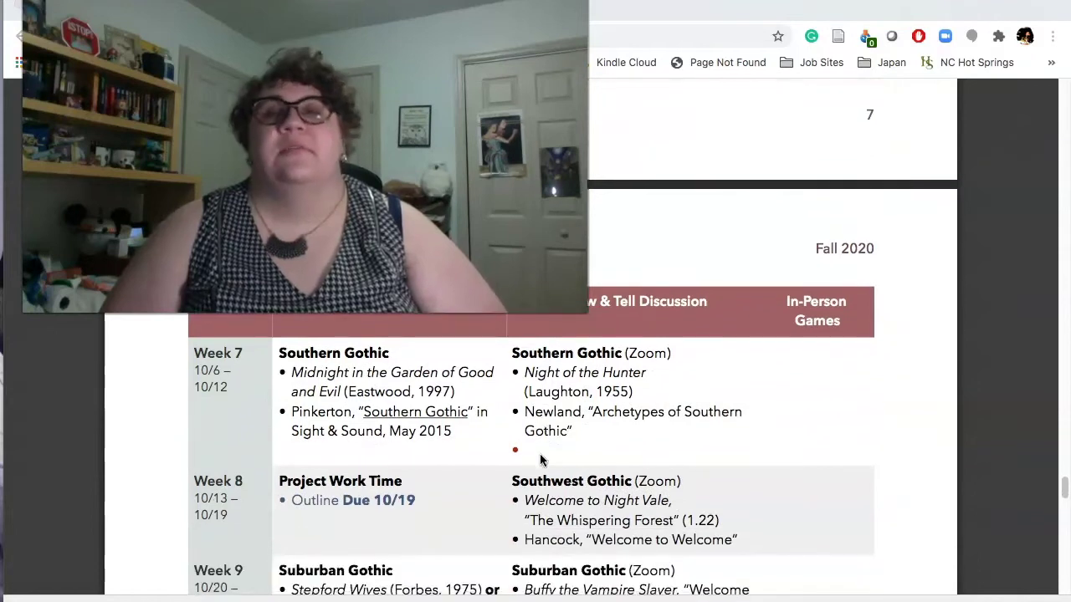
scroll(544, 456, "down", 2)
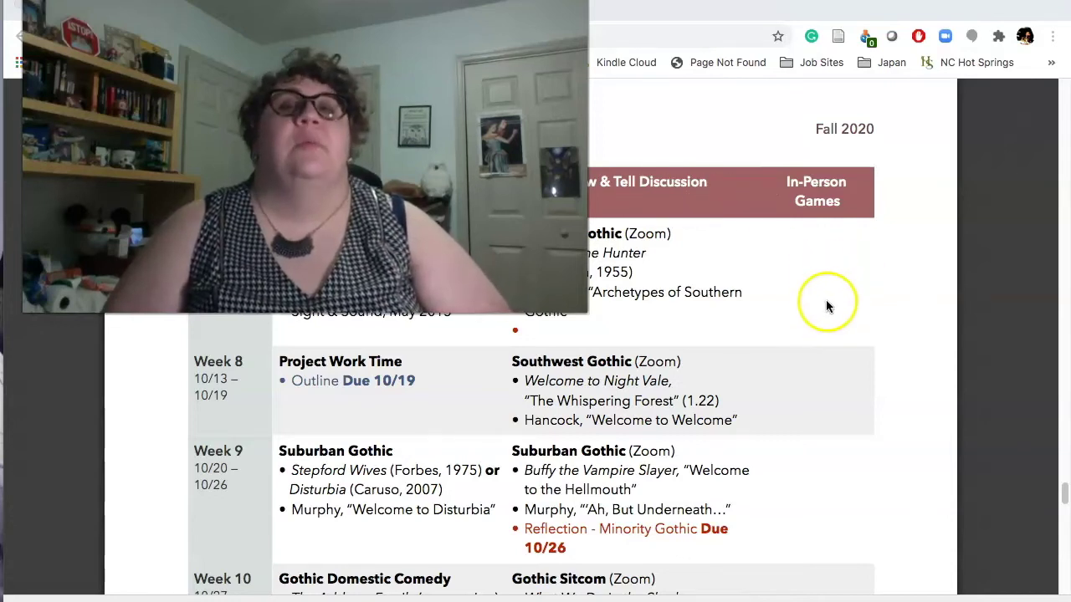
scroll(828, 310, "down", 4)
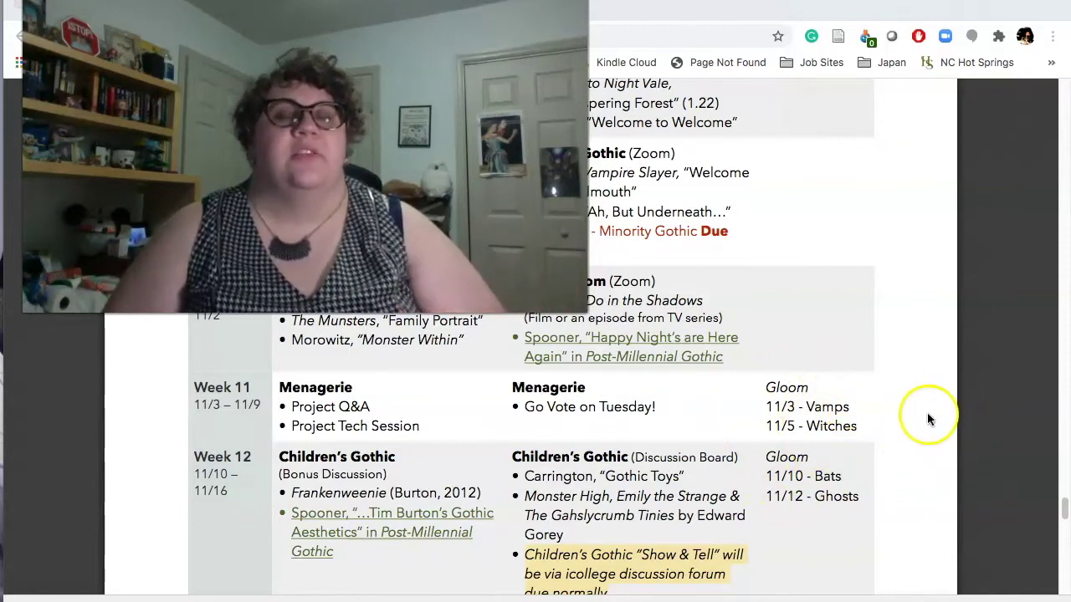
scroll(773, 422, "up", 3)
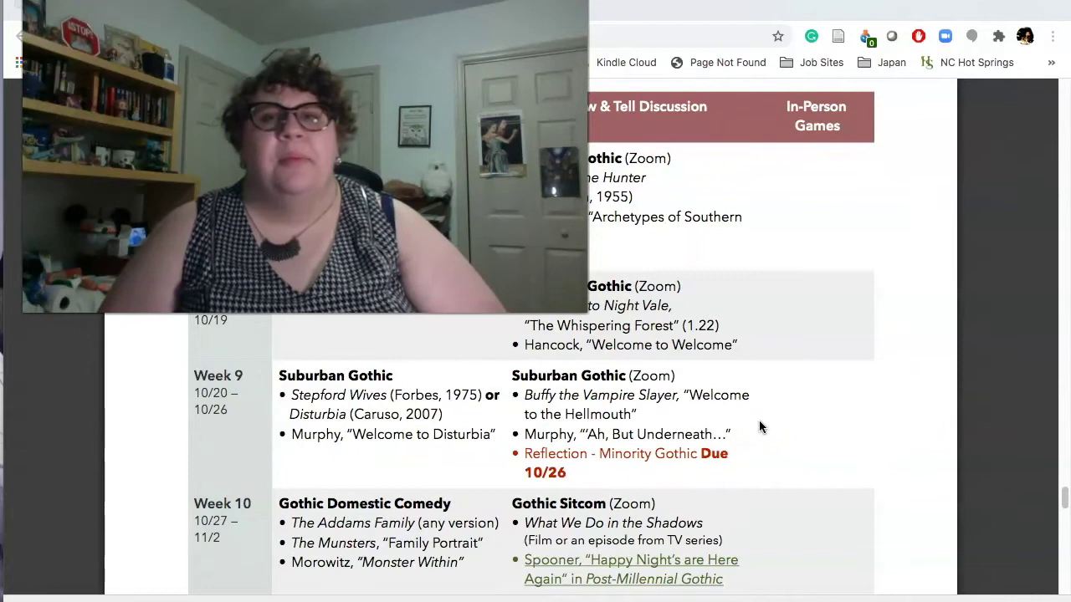
scroll(757, 432, "down", 1)
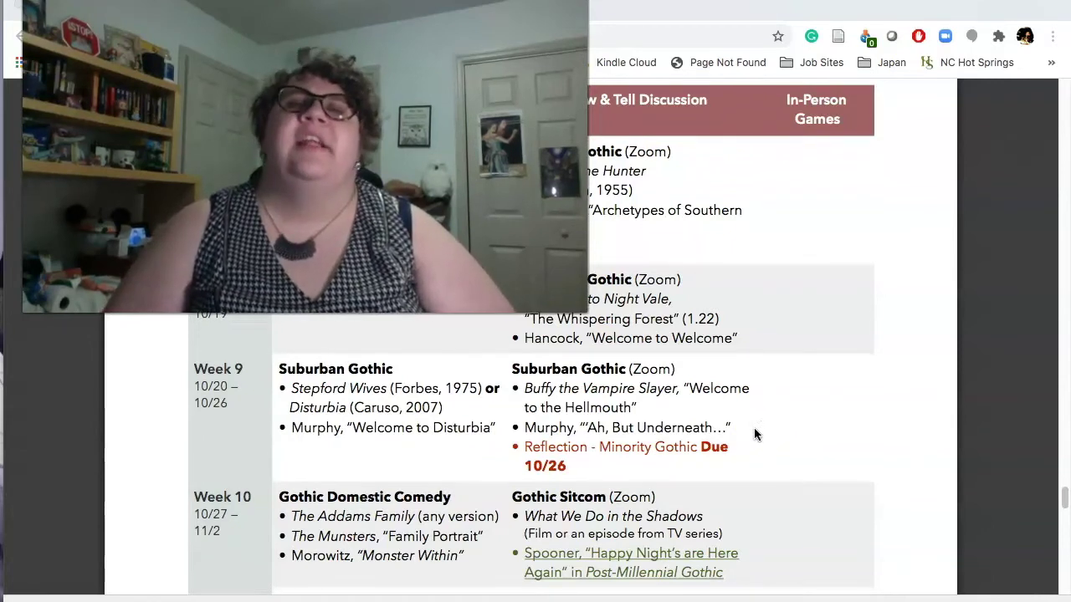
left_click(760, 423)
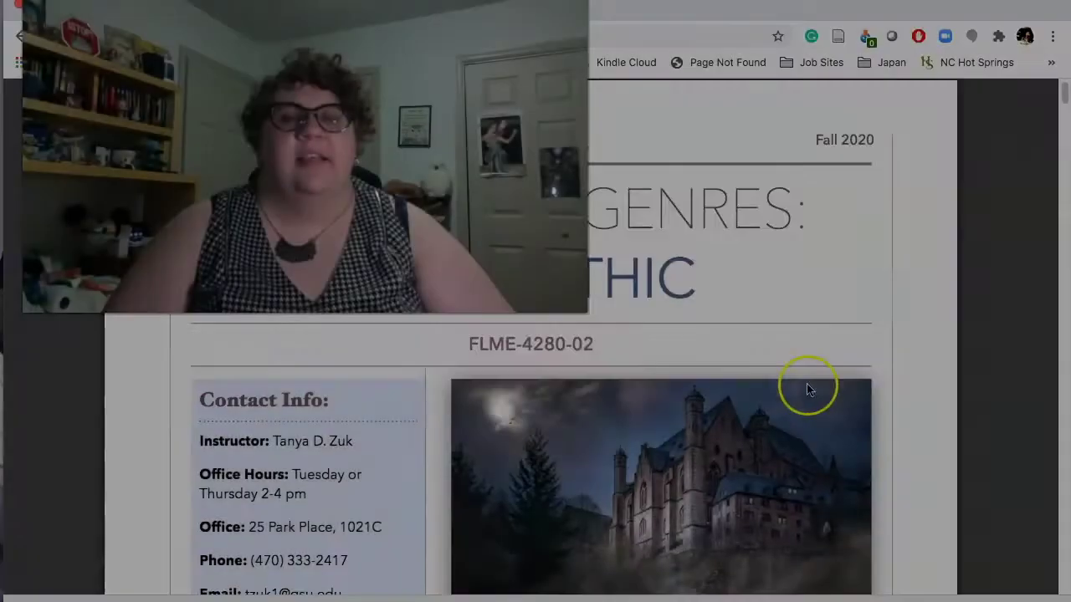
Switch to the 'Homepage - Georgia State' tab to see the My Courses list
scroll(806, 385, "down", 1)
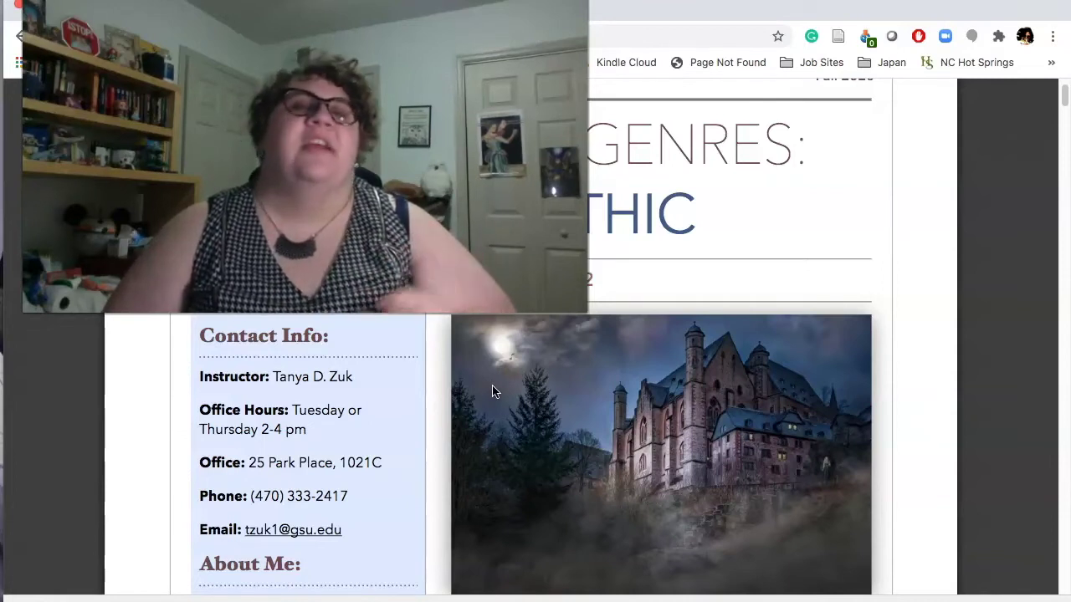
left_click(665, 290)
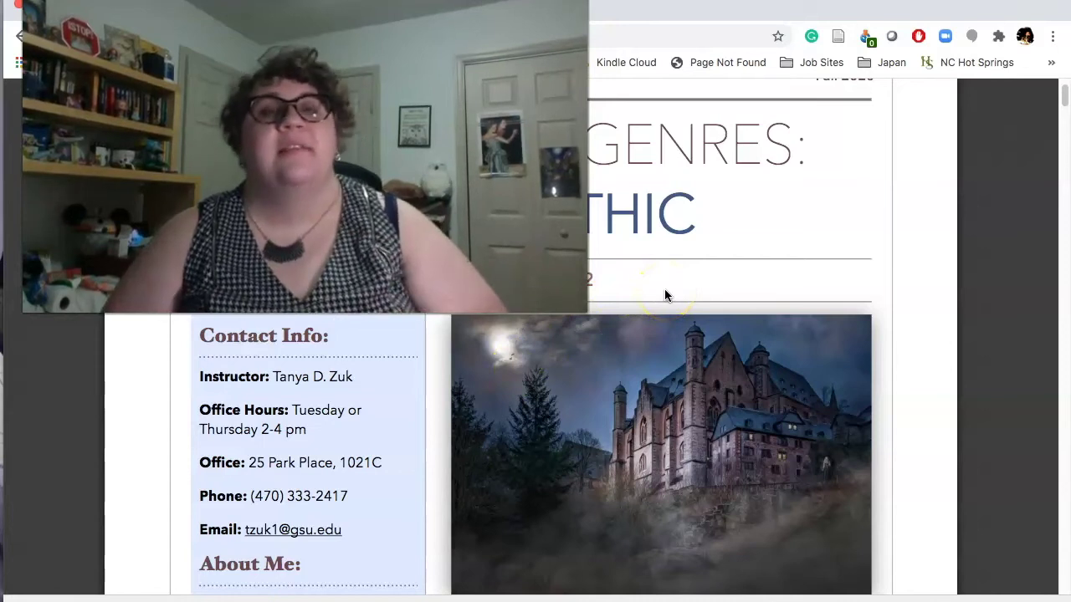
left_click(645, 376)
left_click(634, 255)
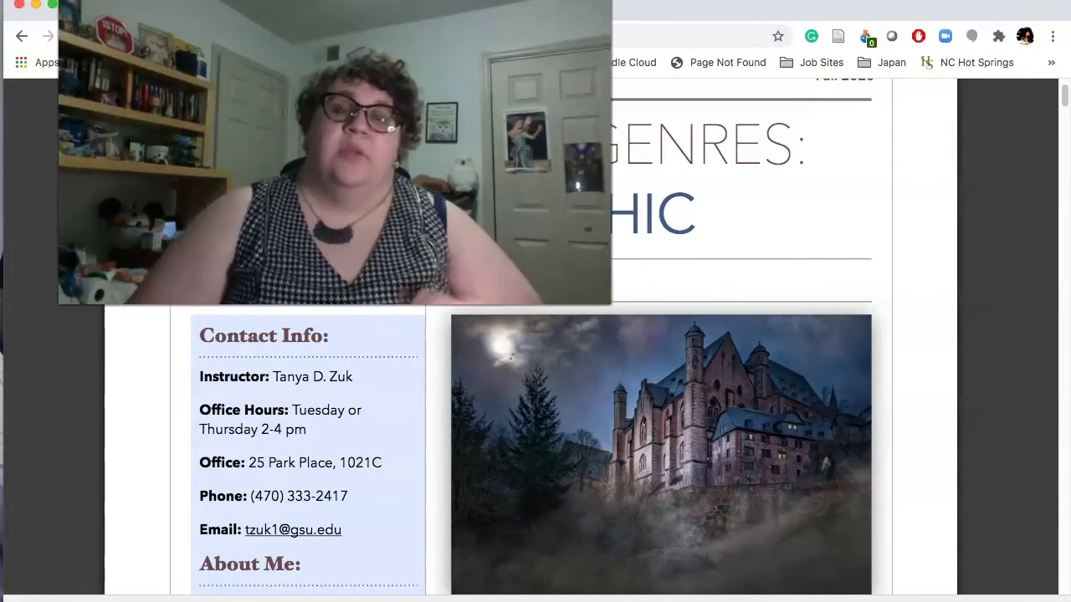
left_click(176, 8)
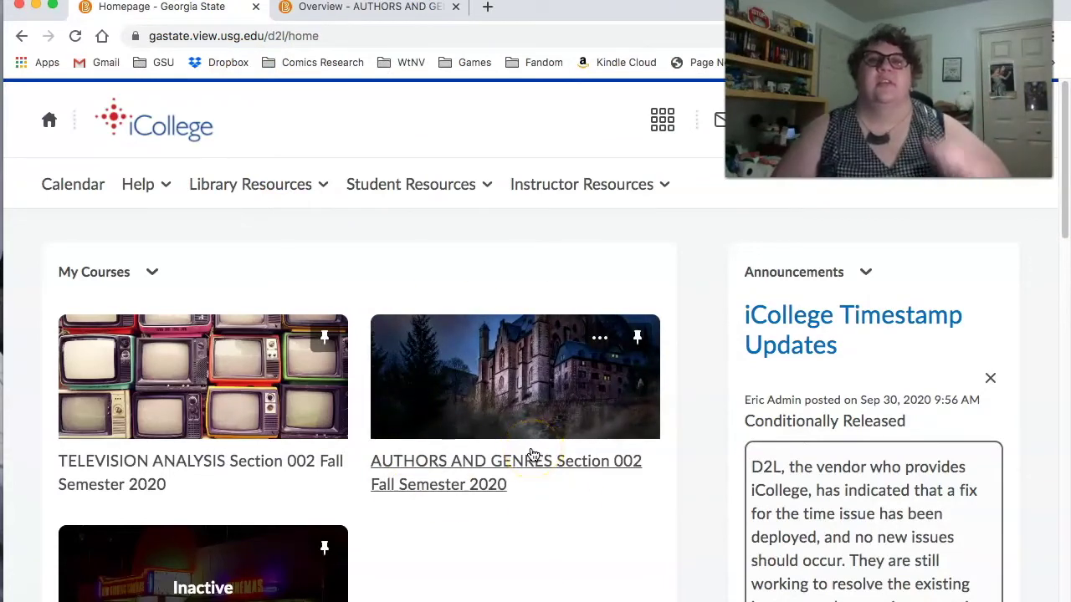
Open the AUTHORS AND GENRES Section 002 Fall Semester 2020 course from My Courses
left_click(518, 398)
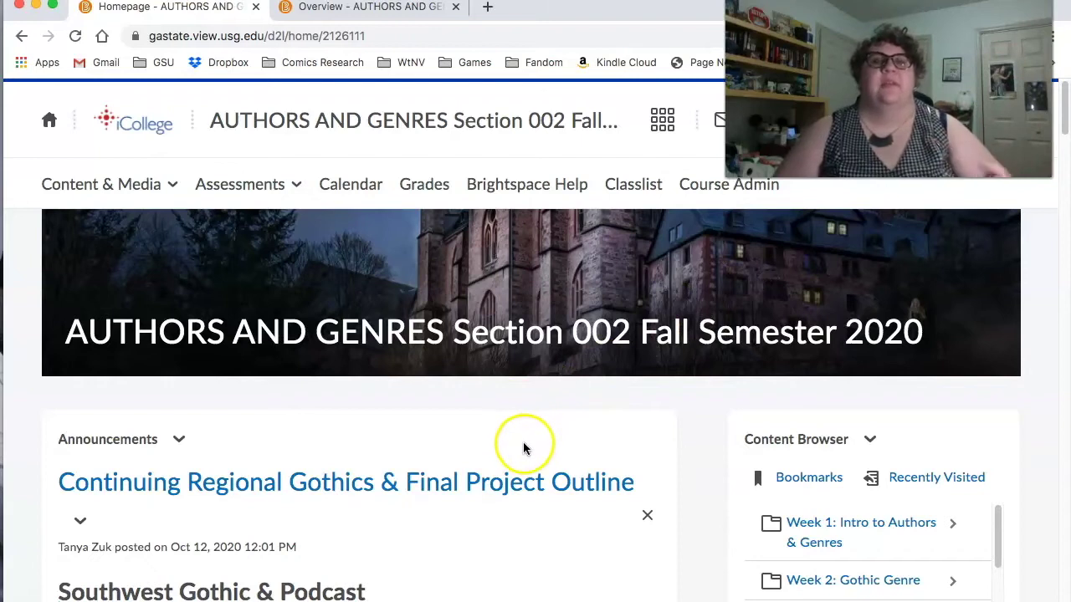
Read through the announcements, including Final Project Outlines, then bring up the Content & Media menu
scroll(525, 455, "down", 2)
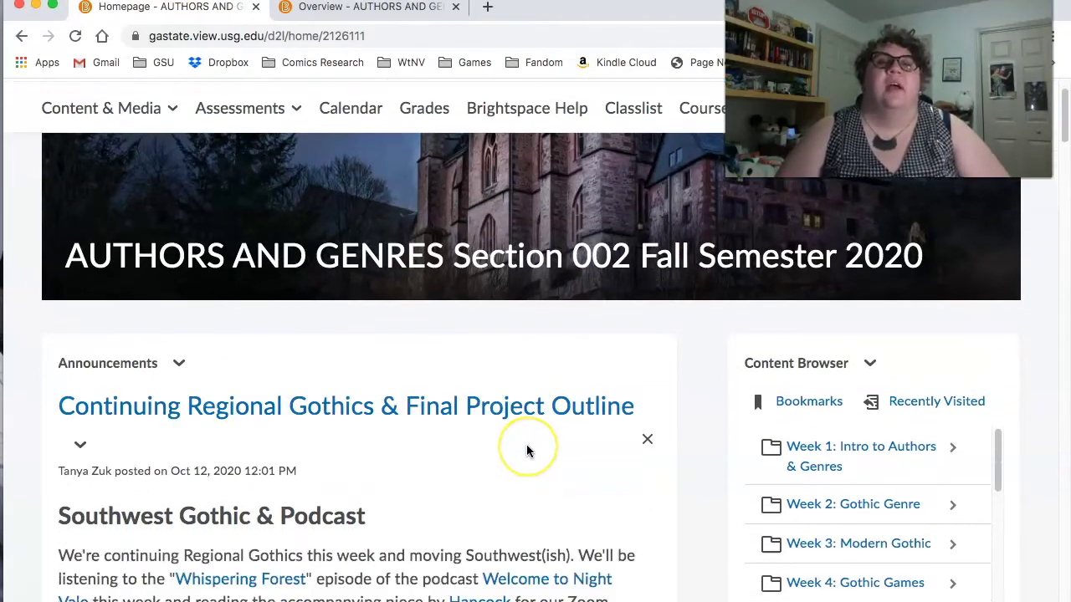
scroll(527, 452, "down", 5)
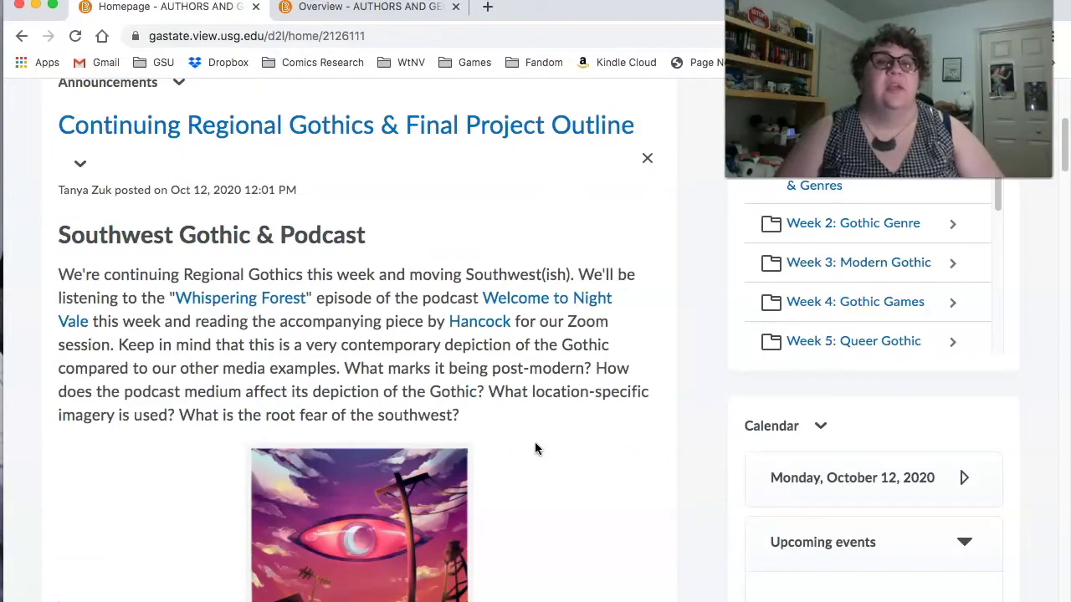
scroll(518, 450, "down", 1)
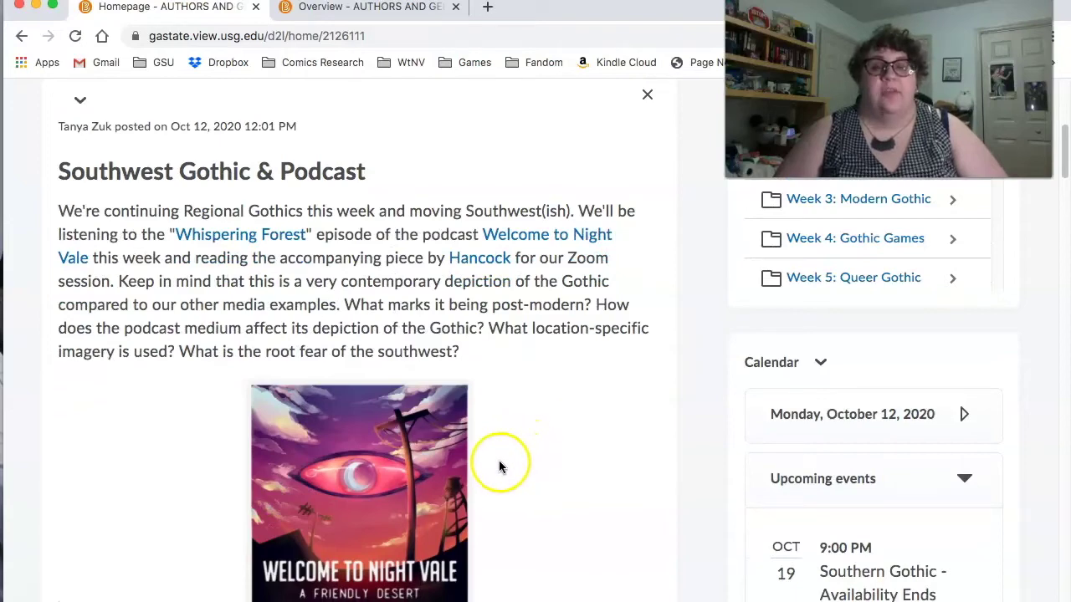
scroll(497, 462, "down", 1)
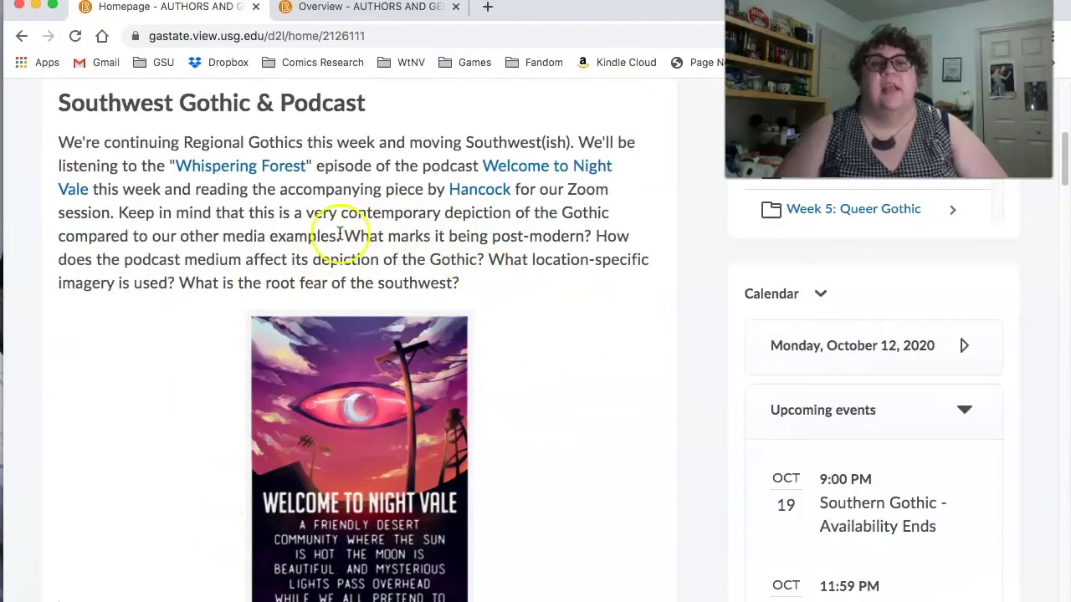
scroll(548, 371, "down", 8)
scroll(554, 374, "down", 15)
scroll(554, 375, "up", 10)
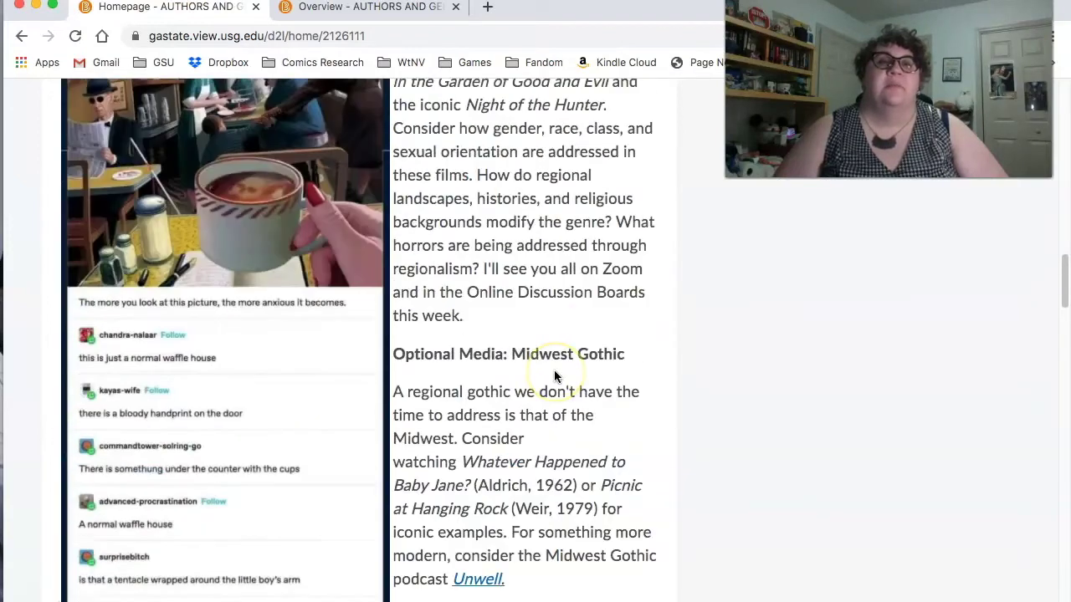
scroll(554, 377, "up", 3)
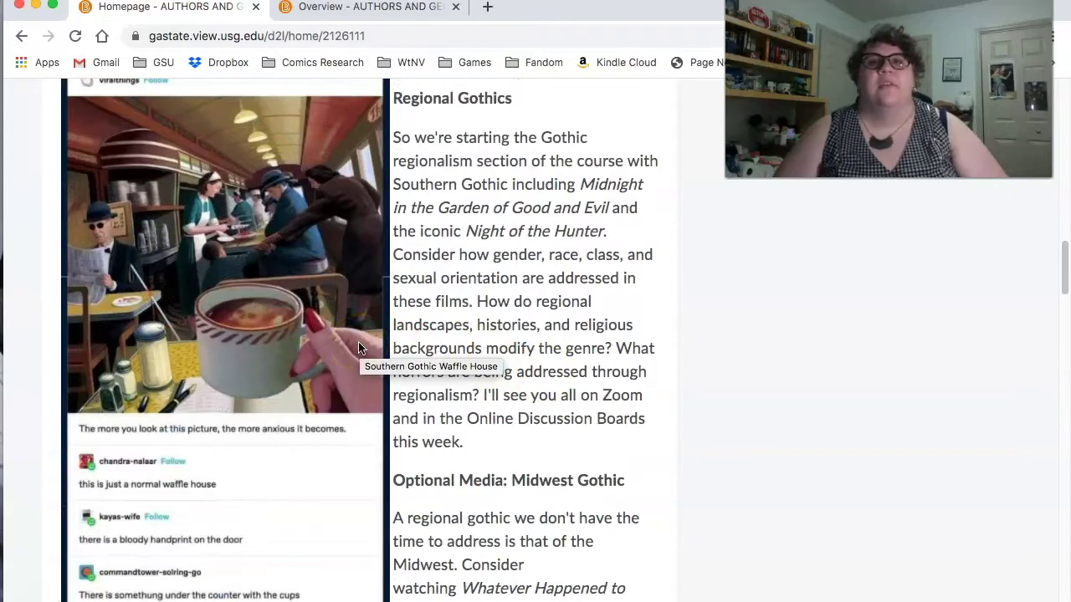
scroll(449, 397, "up", 10)
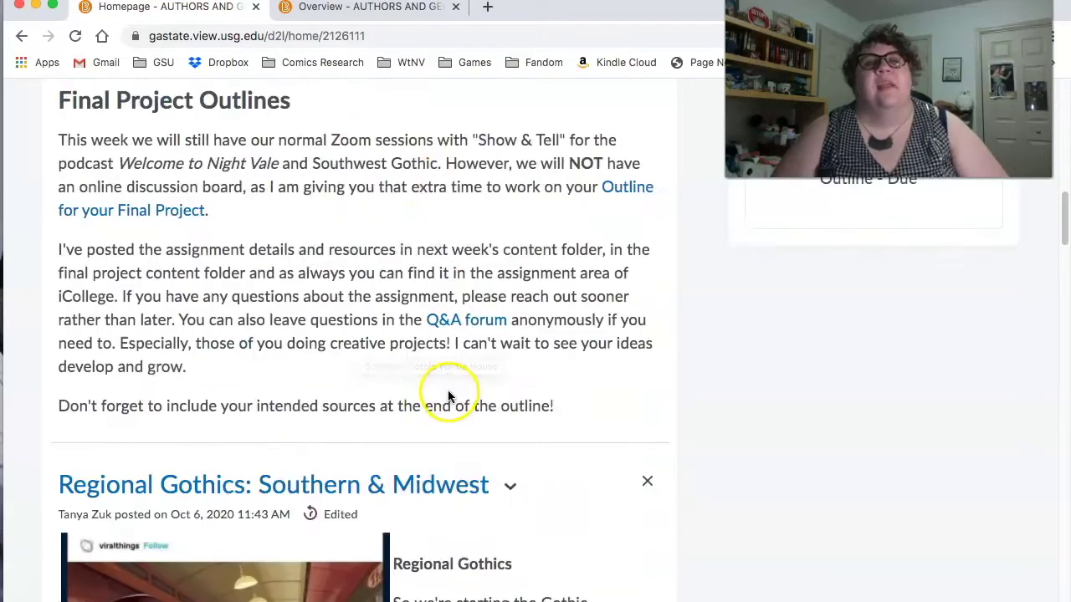
scroll(449, 397, "up", 7)
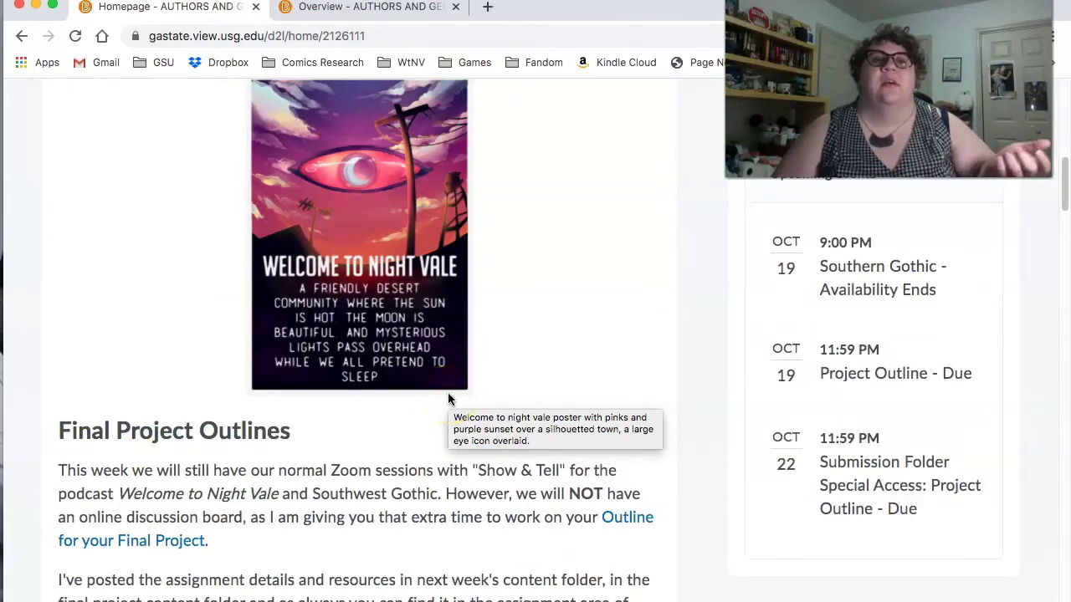
scroll(449, 391, "down", 20)
scroll(449, 391, "up", 15)
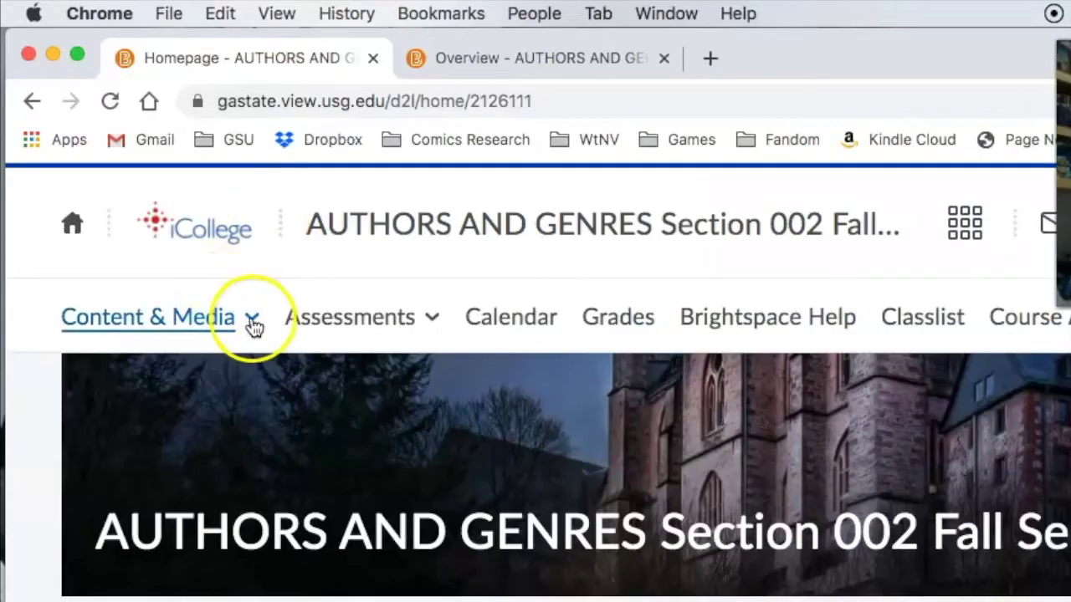
left_click(252, 320)
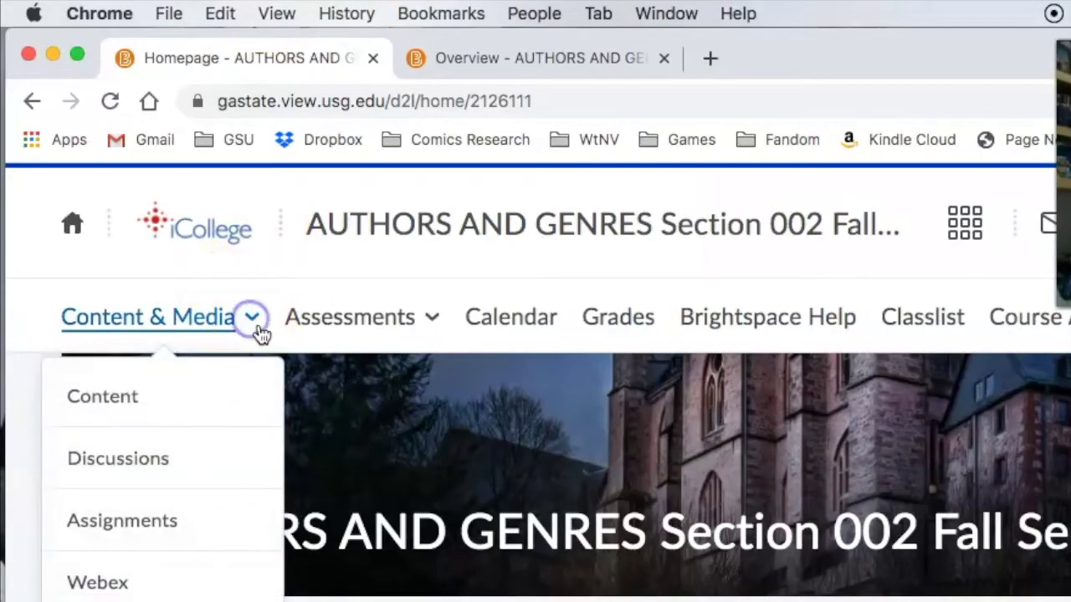
Go to Content and look over the Overview and weekly modules from Week 1 onward
left_click(139, 398)
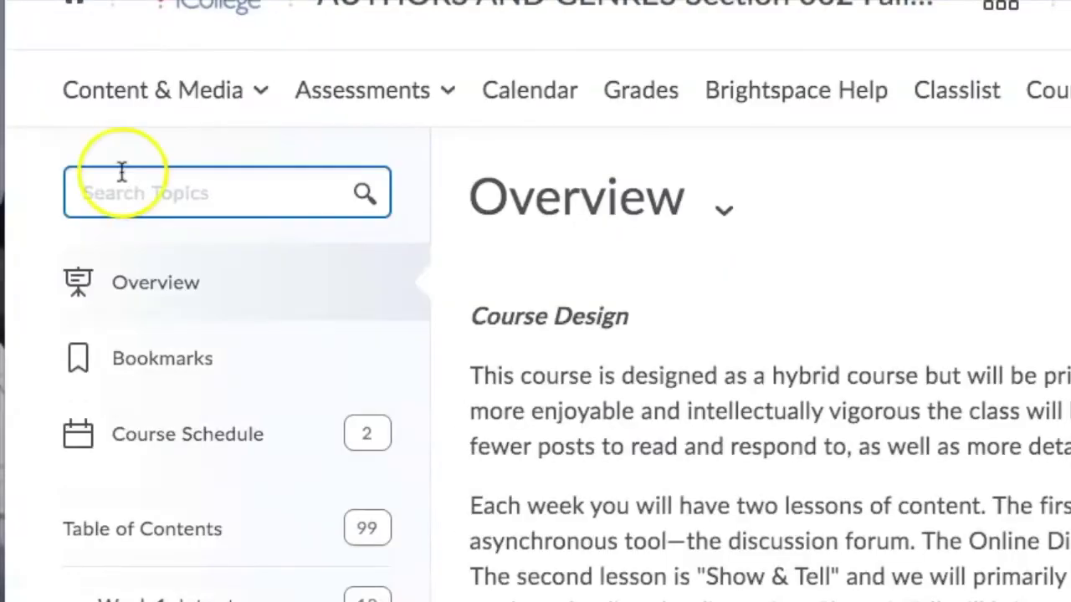
scroll(158, 426, "down", 8)
scroll(163, 425, "down", 3)
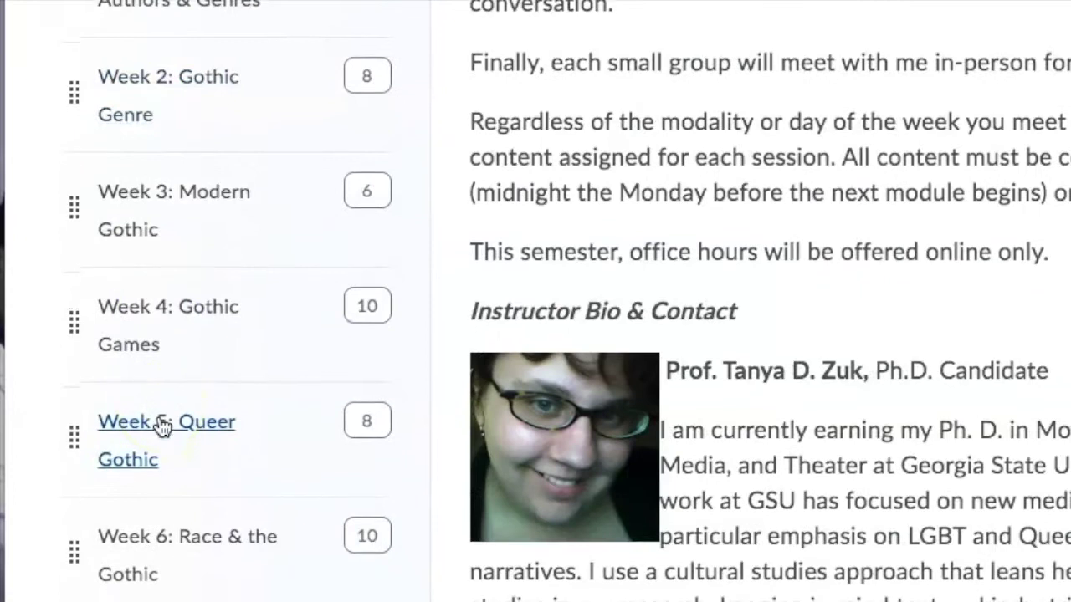
scroll(164, 420, "up", 3)
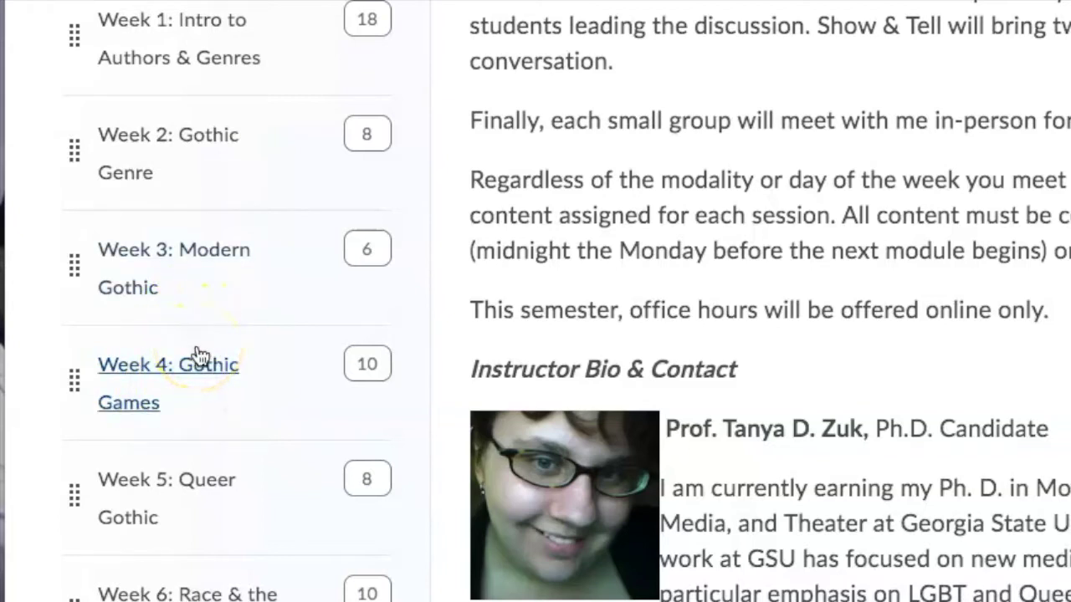
Open Week 3: Modern Gothic and look through its Online: AHS and Show & Tell: Crimson Peak sections
left_click(170, 262)
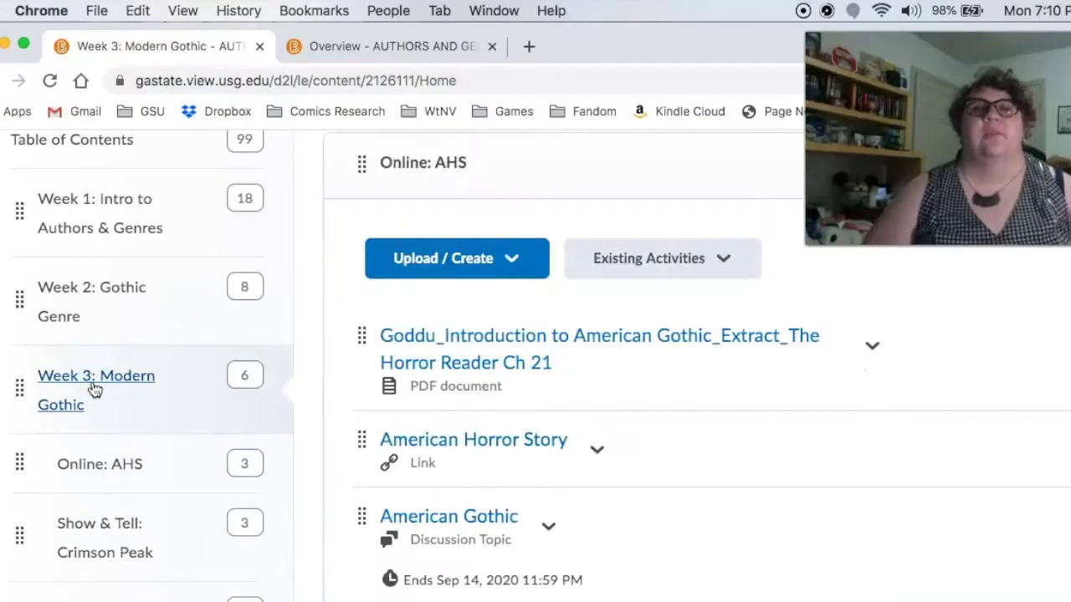
scroll(402, 431, "up", 3)
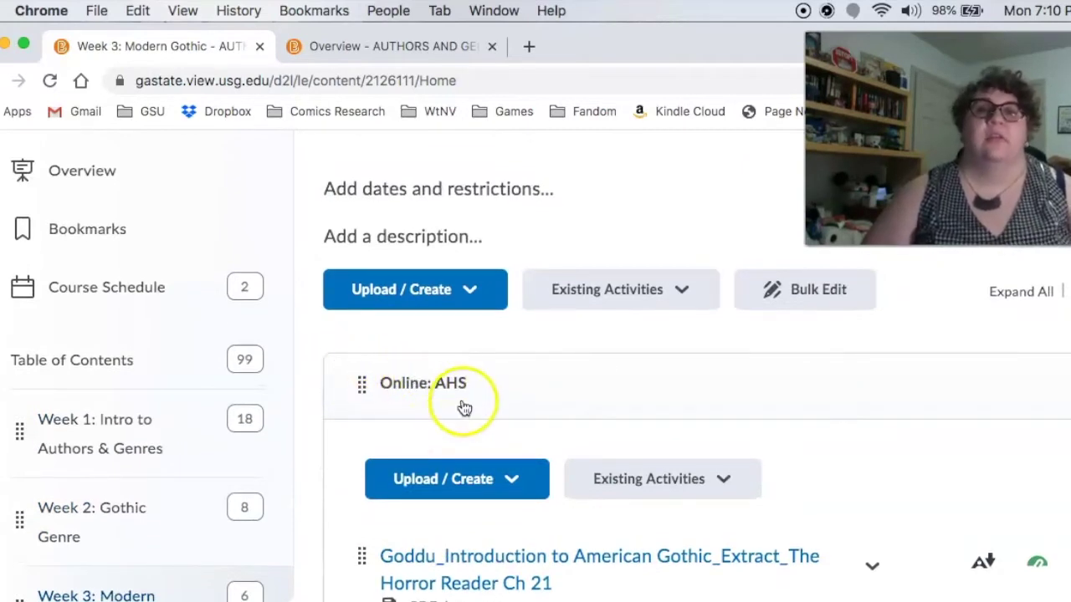
scroll(461, 401, "down", 3)
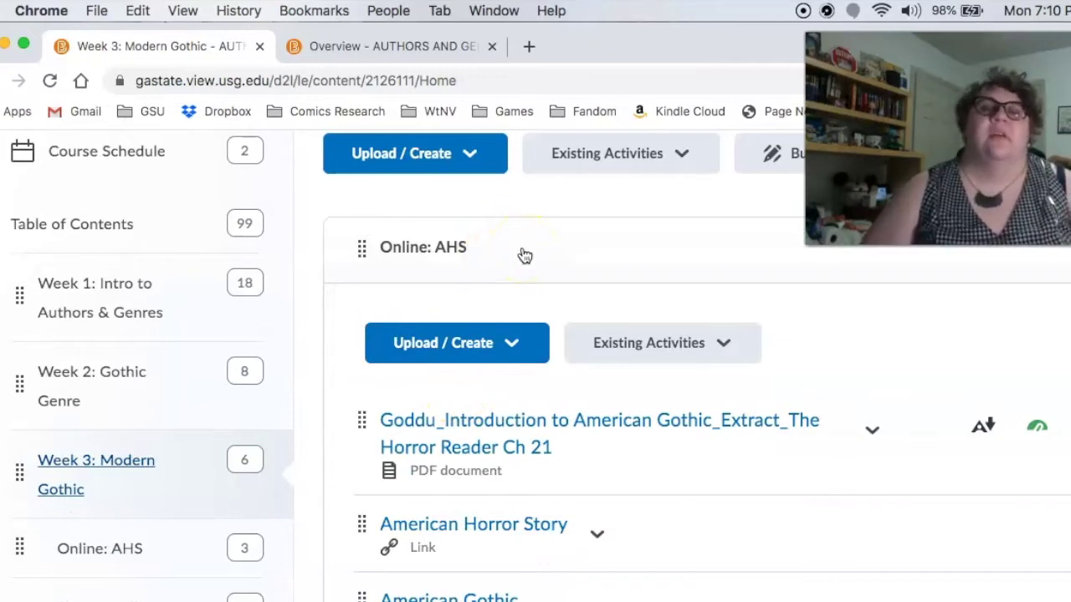
scroll(516, 310, "down", 10)
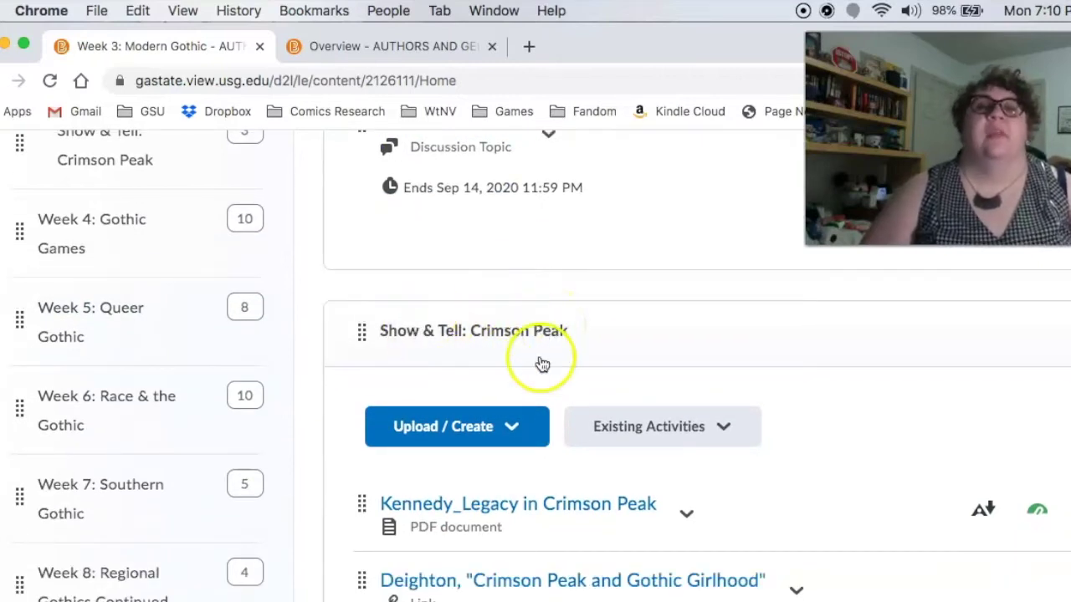
scroll(540, 363, "up", 3)
scroll(538, 359, "down", 1)
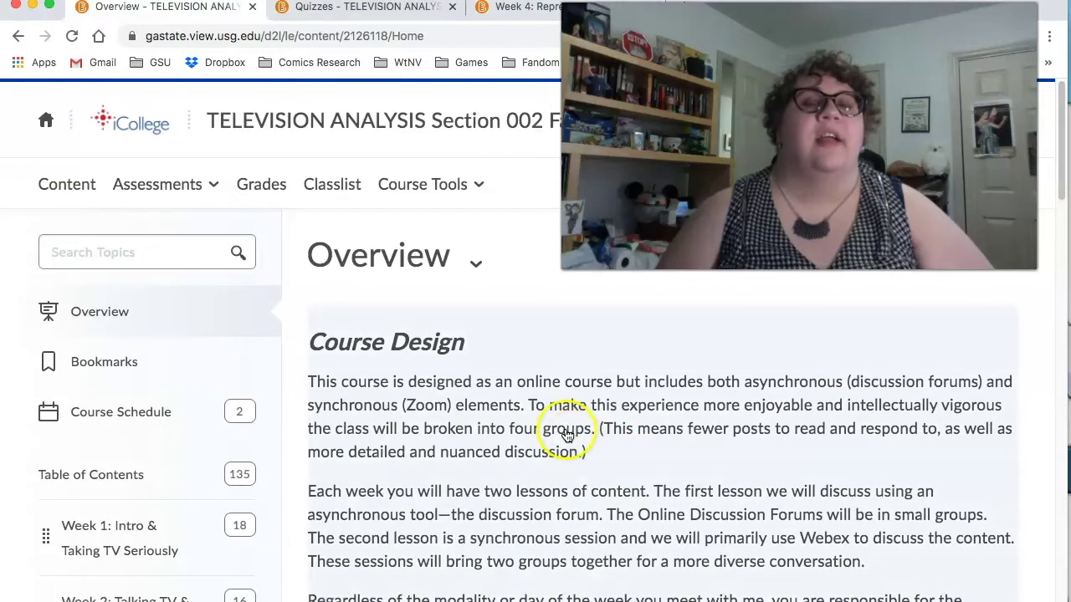
Edit the overview, switching the Course Design heading to Heading 4 and back to Heading 2
left_click(494, 450)
left_click(188, 163)
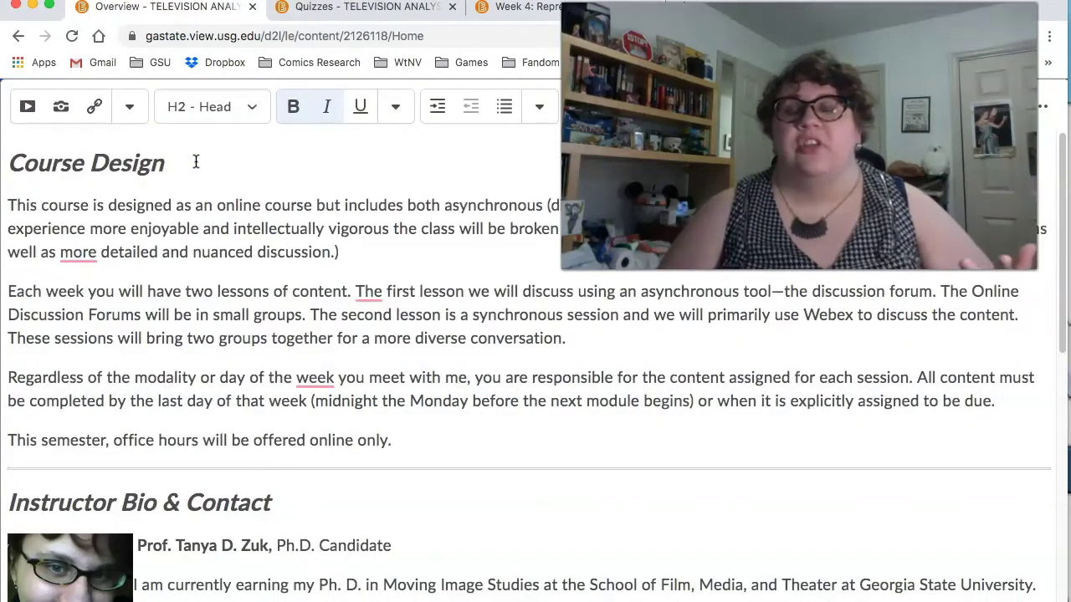
left_click(209, 162)
left_click_drag(190, 162, 5, 162)
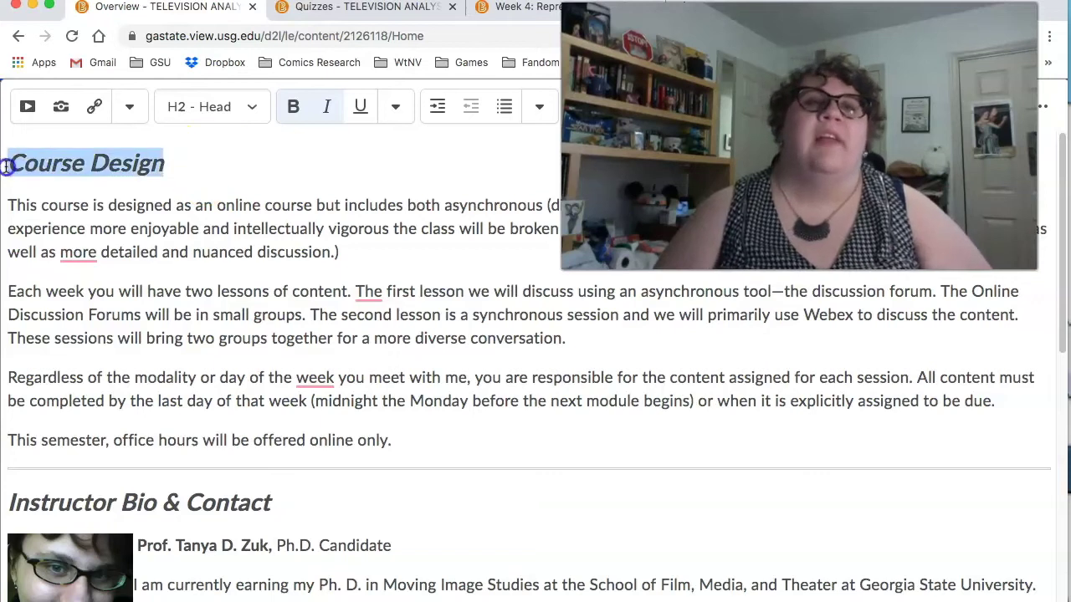
left_click(250, 107)
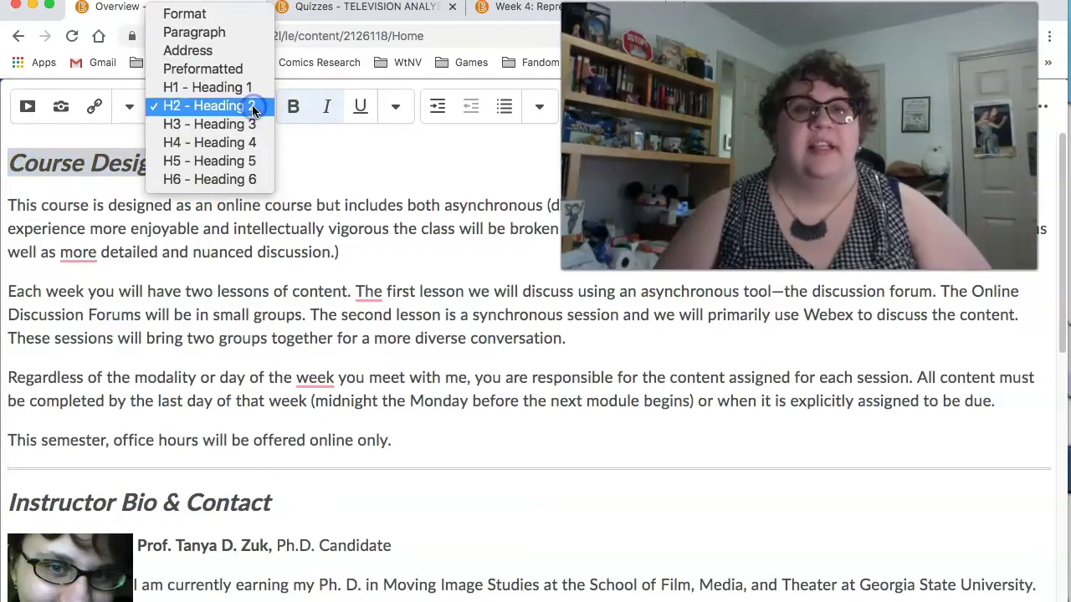
left_click(224, 31)
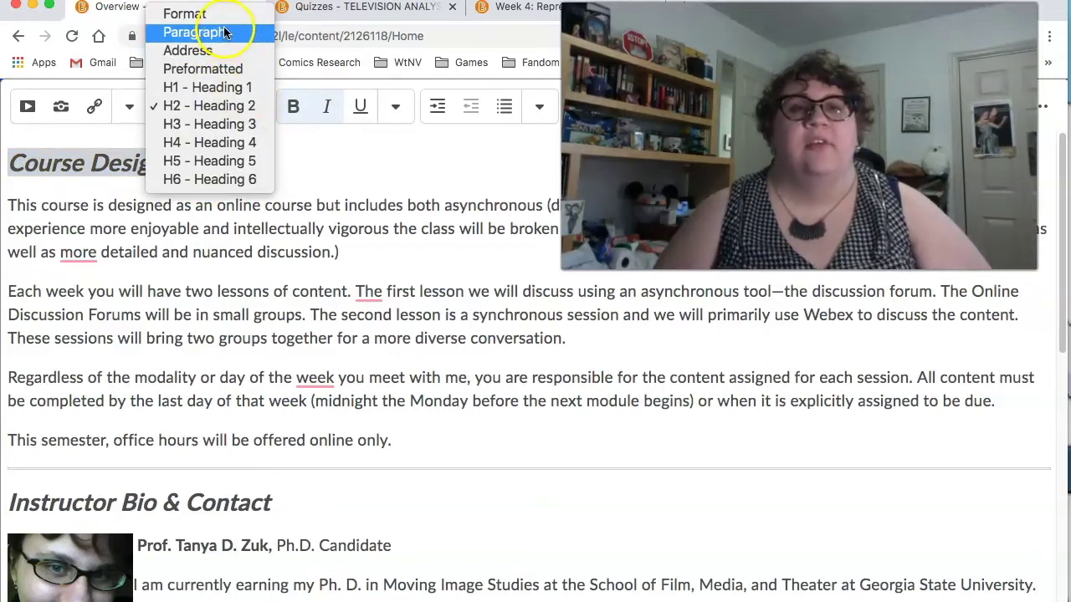
left_click(241, 144)
left_click(251, 106)
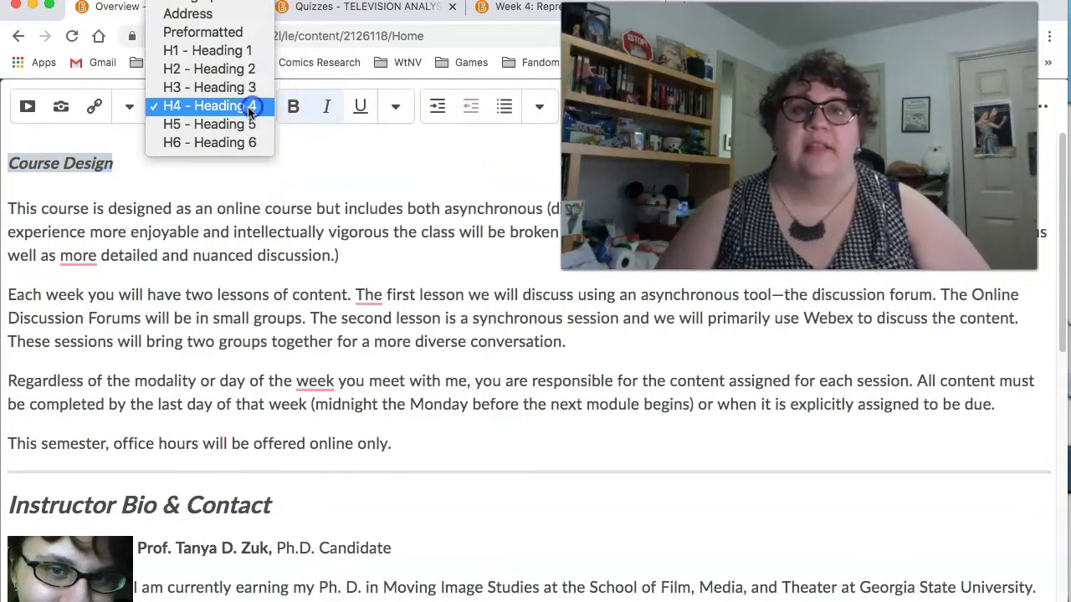
left_click(243, 70)
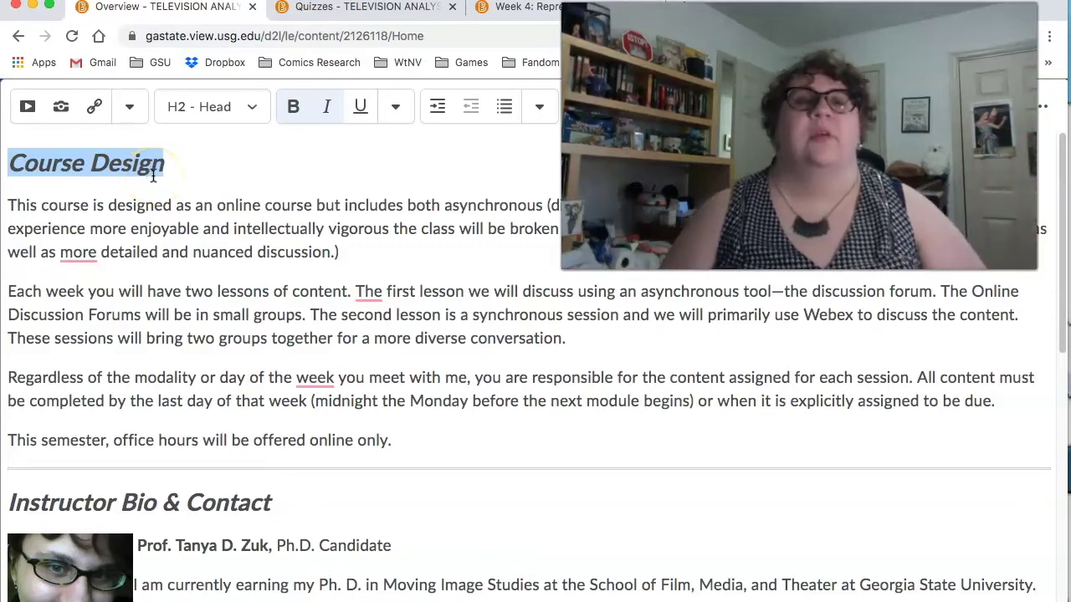
Confirm 'Your Expectations of Me...' is a Heading 3 subheading, then return to body text
scroll(360, 226, "down", 5)
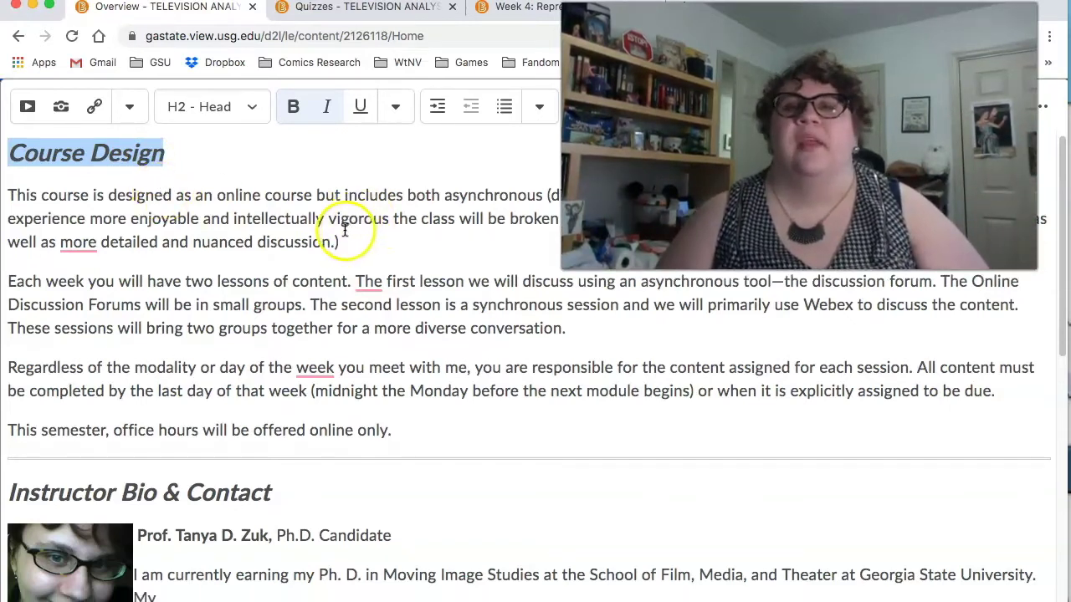
scroll(283, 316, "down", 12)
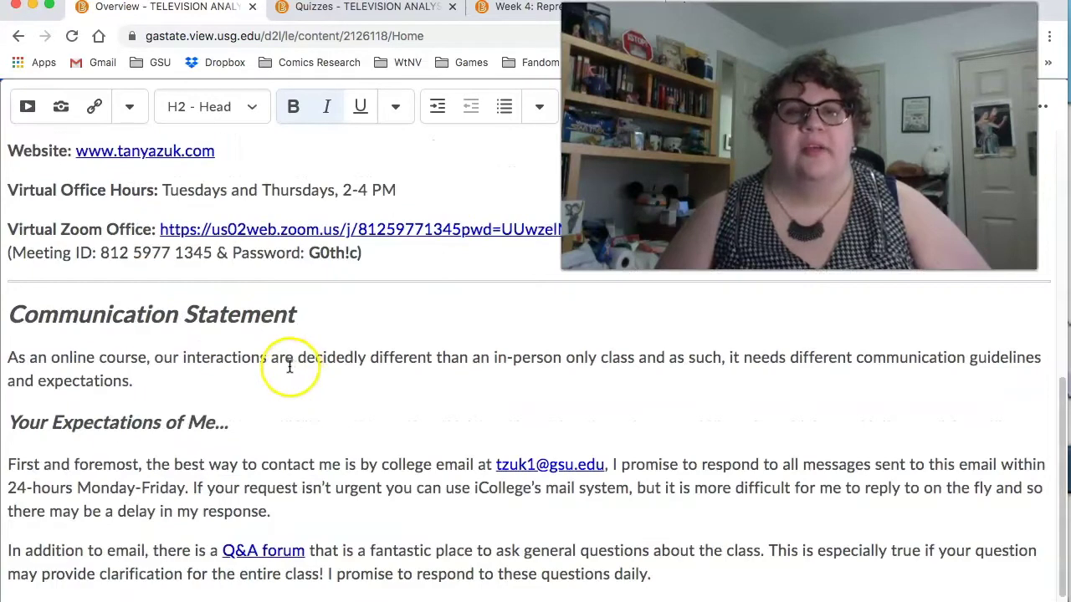
left_click_drag(259, 322, 4, 331)
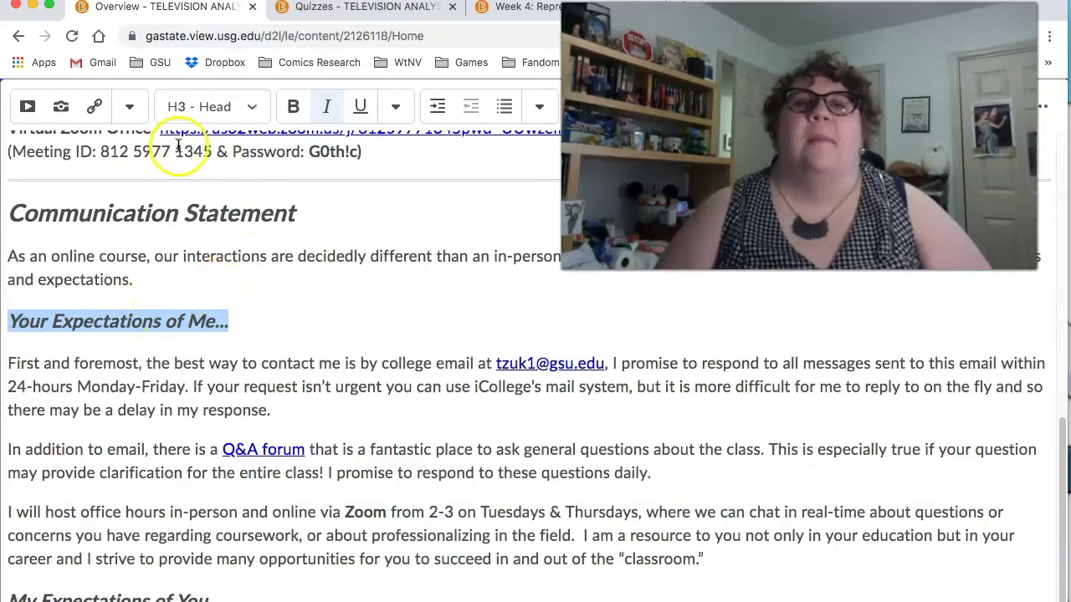
left_click(219, 245)
scroll(416, 322, "up", 15)
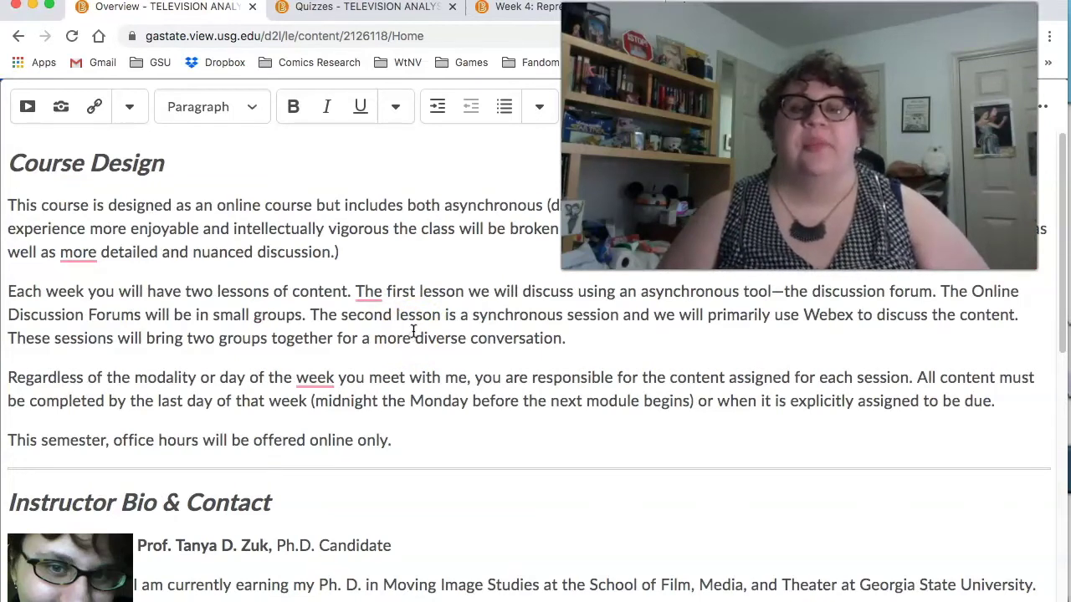
scroll(414, 329, "down", 5)
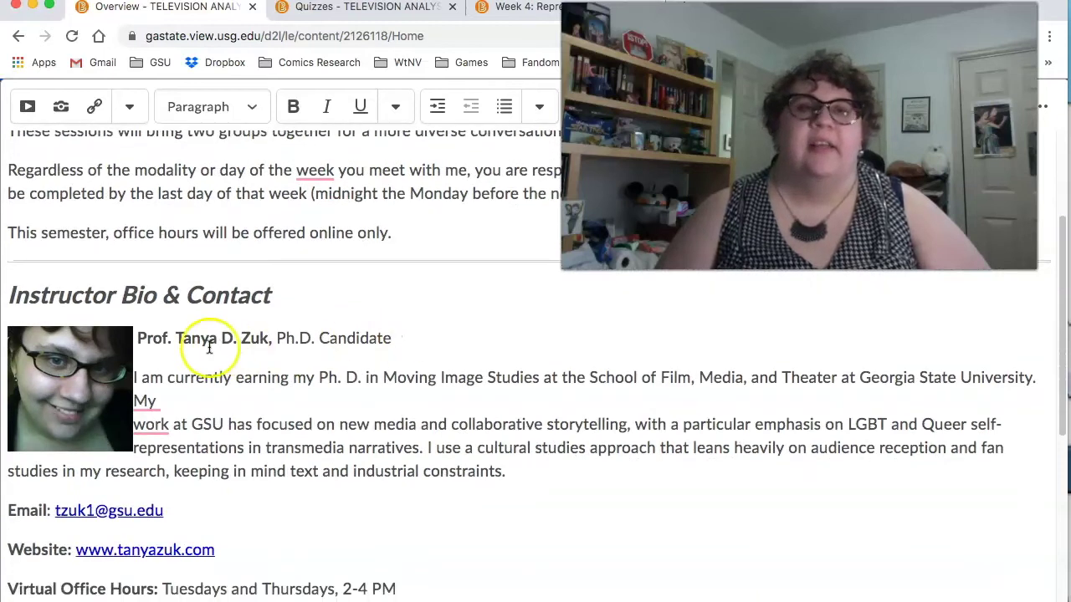
Select the current instructor photo and upload biopix.jpg from My Computer as its replacement
left_click(91, 362)
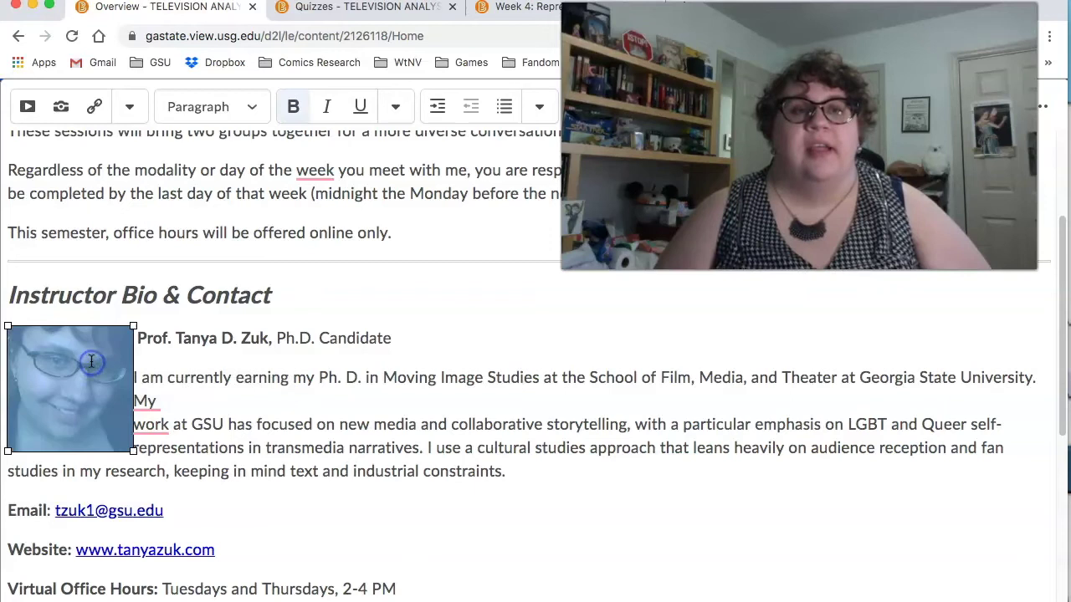
left_click(59, 110)
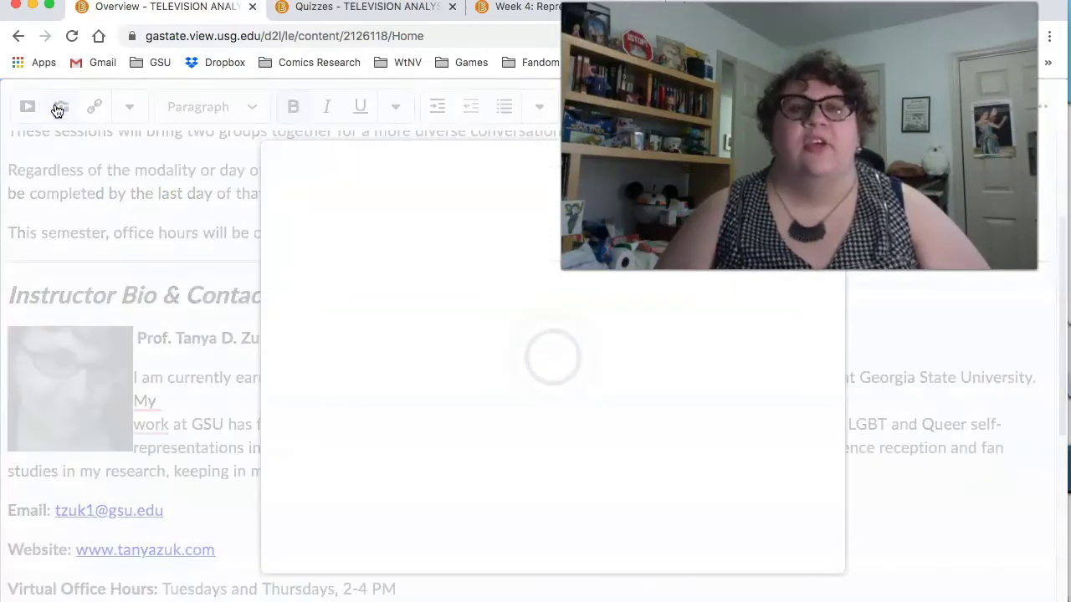
left_click(328, 237)
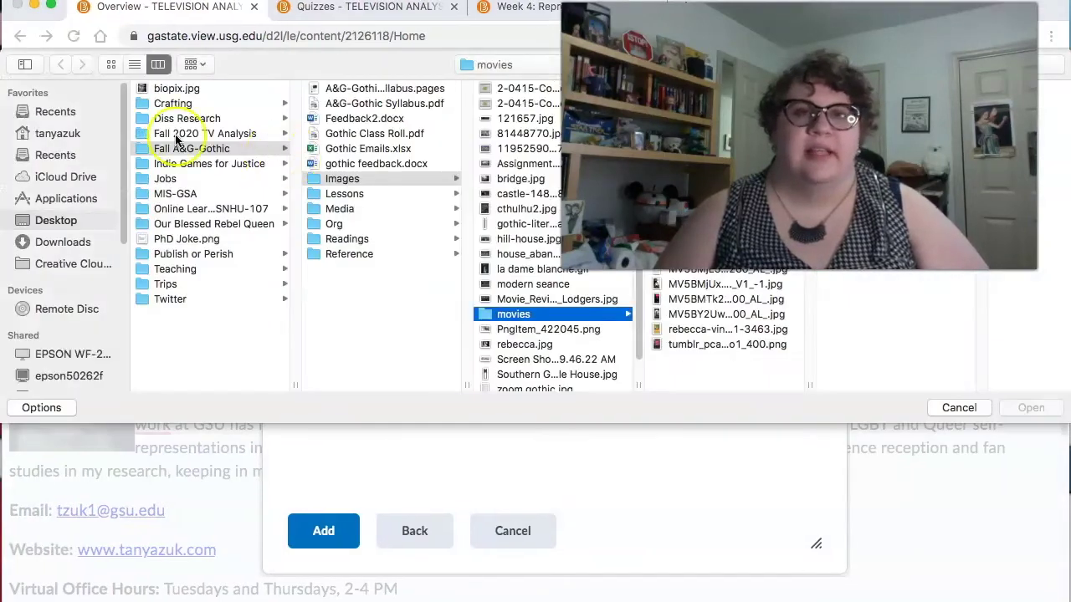
left_click(170, 87)
left_click(1031, 408)
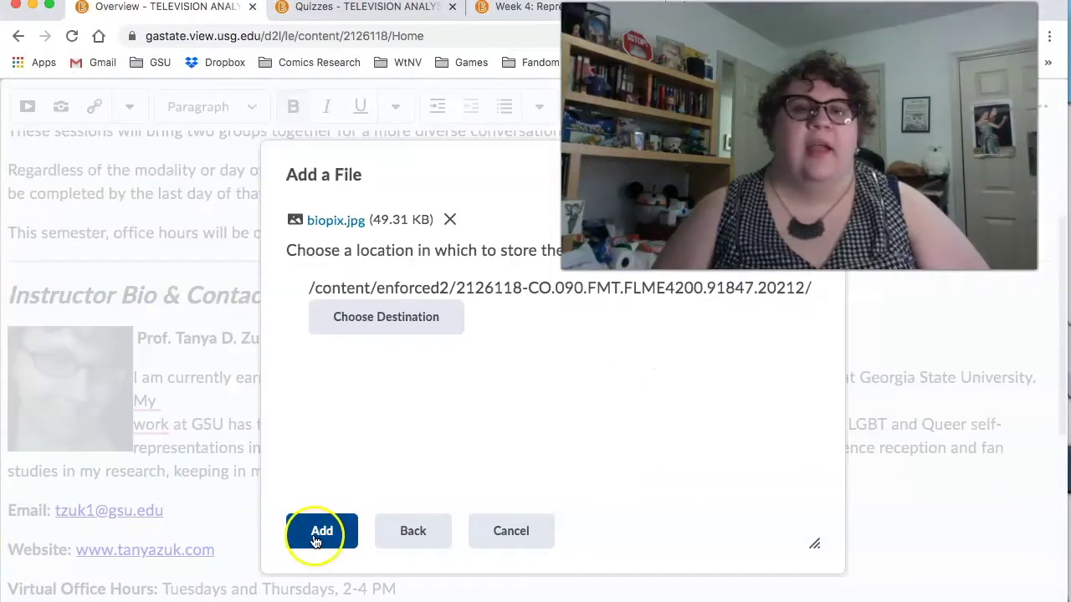
left_click(323, 531)
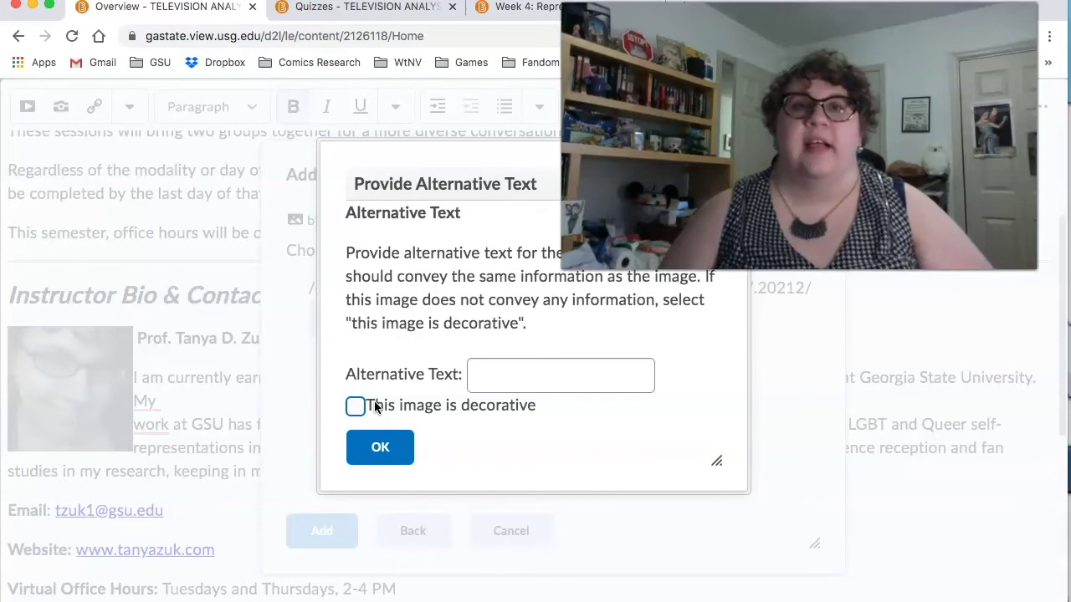
Give the photo the alt text 'Close-up of the instructor smiling.' and insert it into the bio
left_click(468, 375)
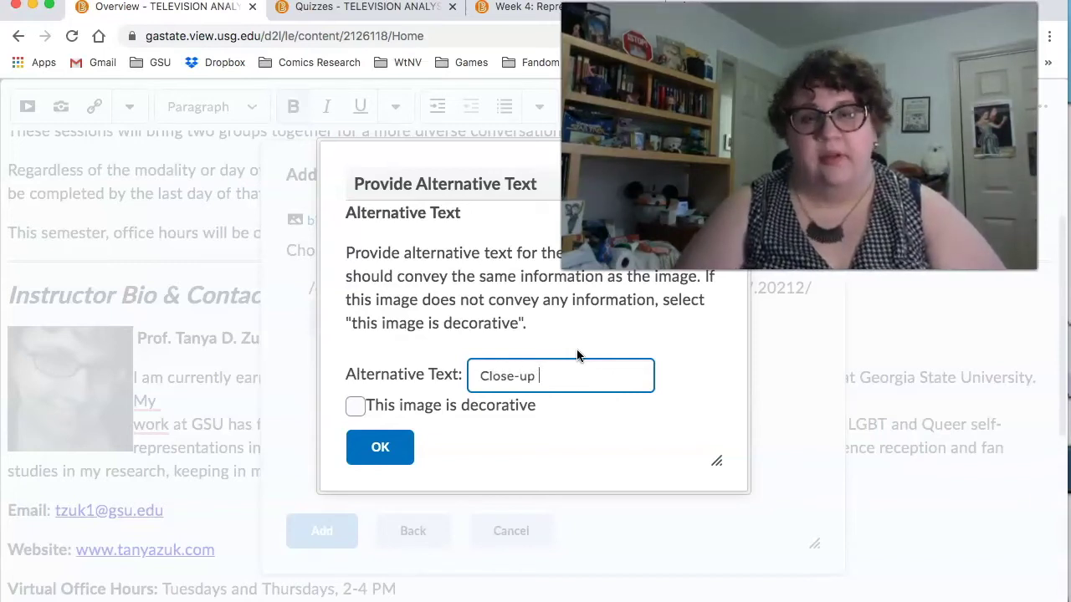
type("uct")
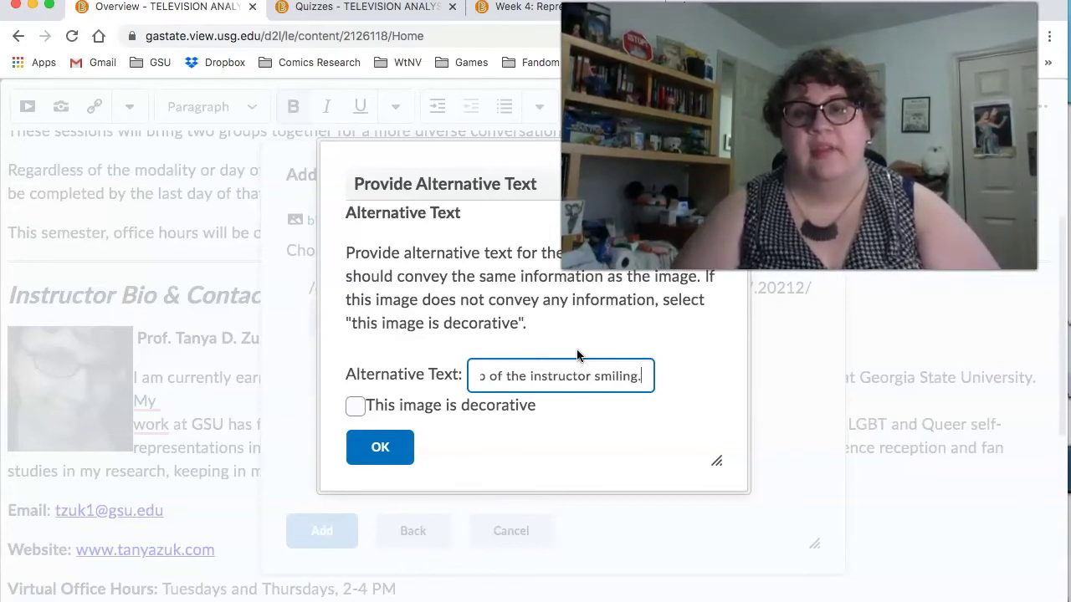
type("or smiling.")
left_click(692, 458)
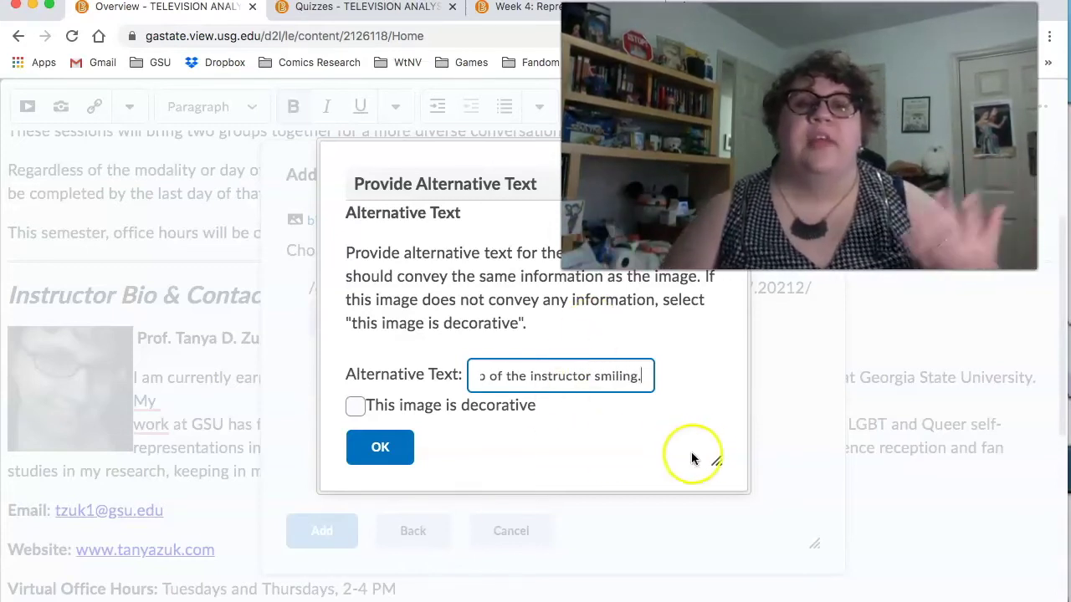
left_click(378, 447)
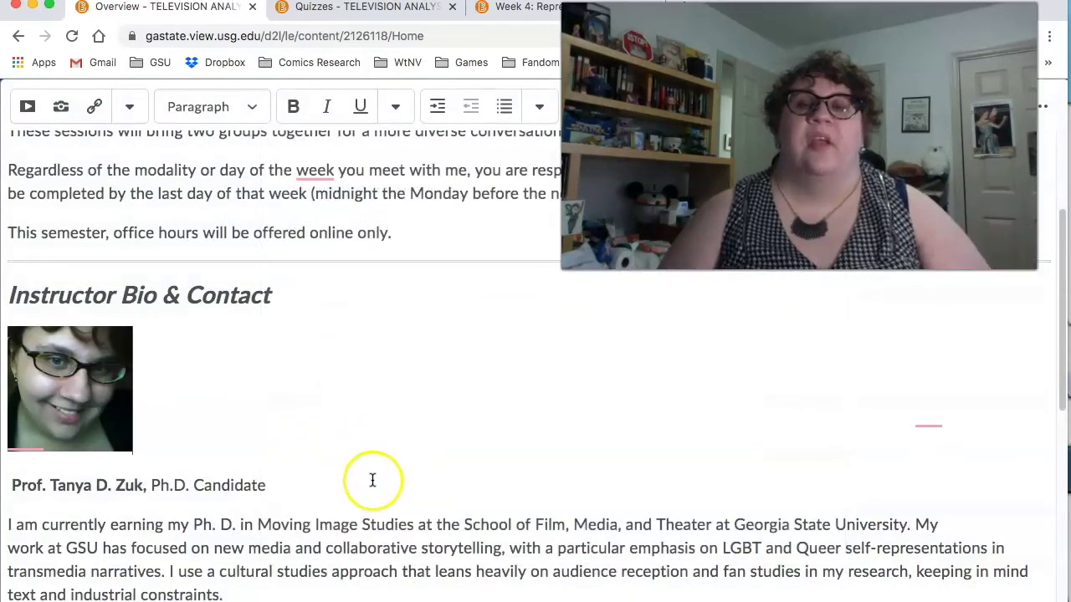
scroll(506, 438, "down", 10)
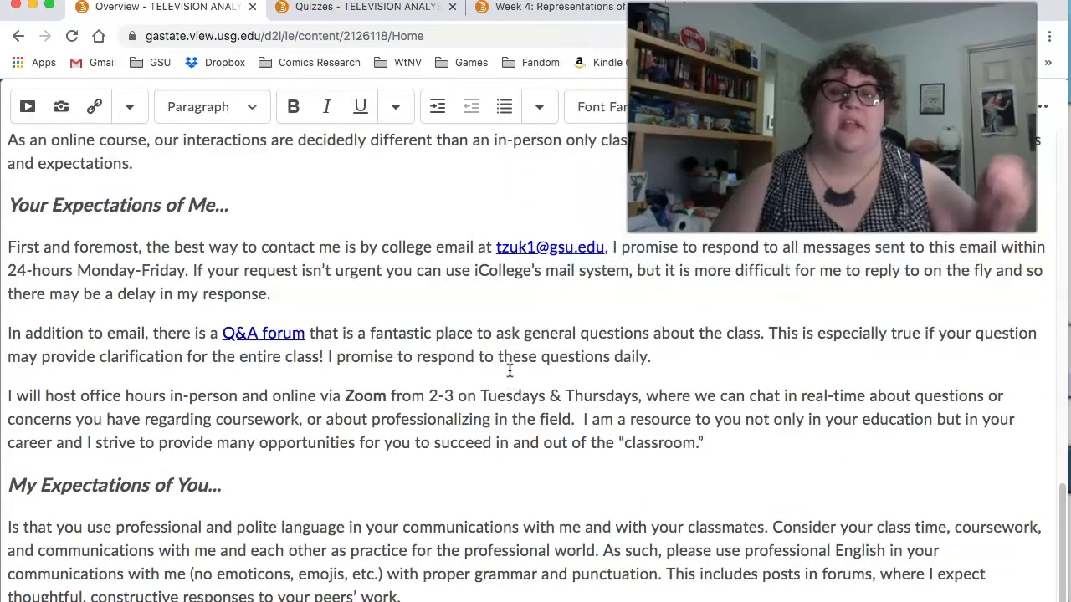
left_click(252, 7)
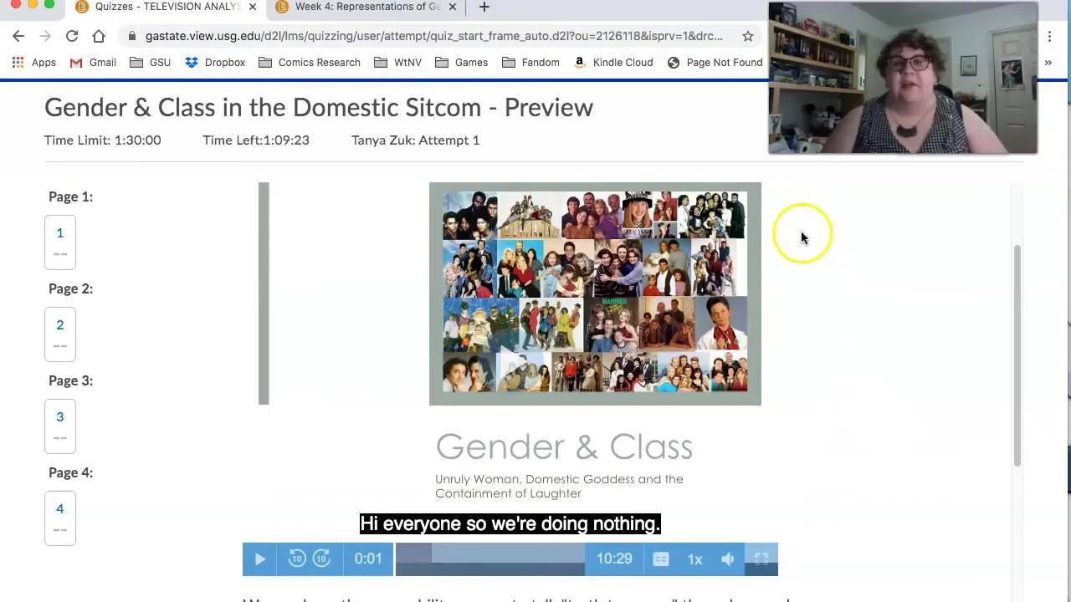
Switch to the Week 4 module and scroll through its readings, videos and October 6 quiz
left_click(332, 7)
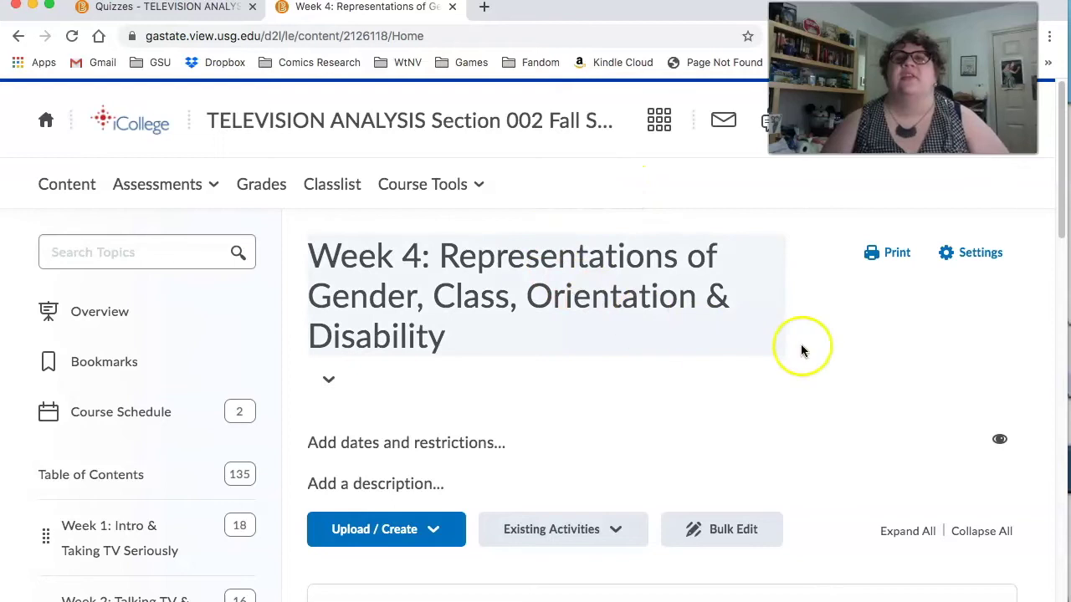
scroll(755, 330, "down", 2)
scroll(751, 329, "down", 5)
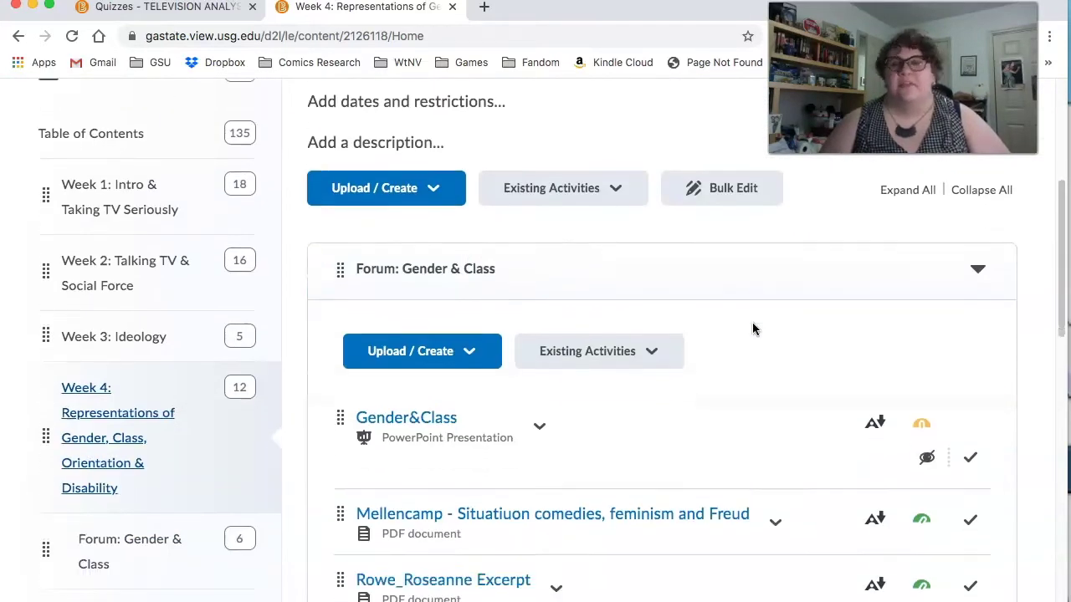
scroll(752, 329, "down", 1)
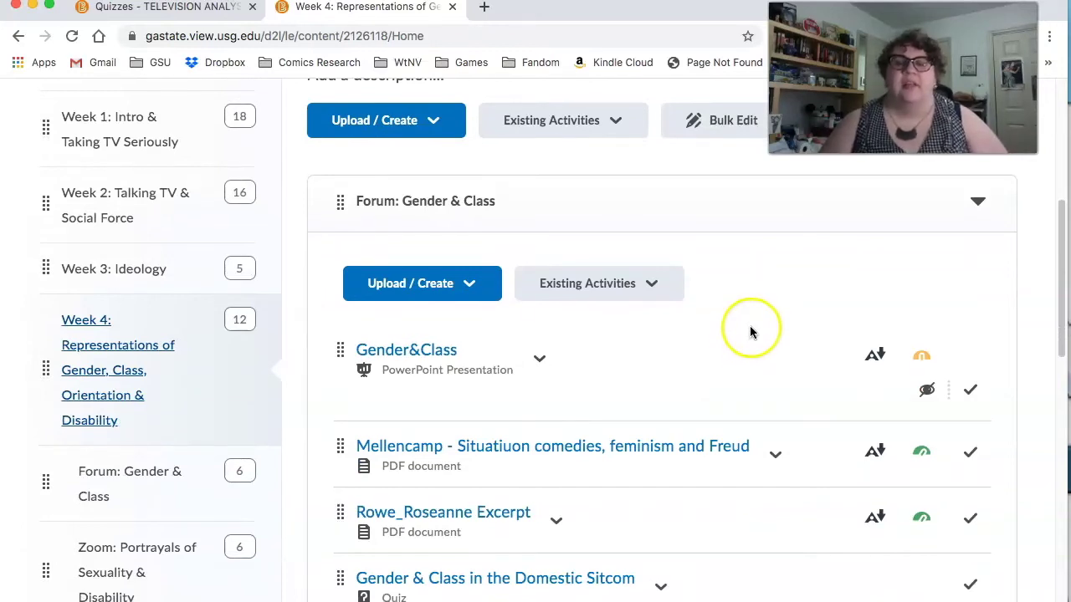
scroll(749, 331, "down", 1)
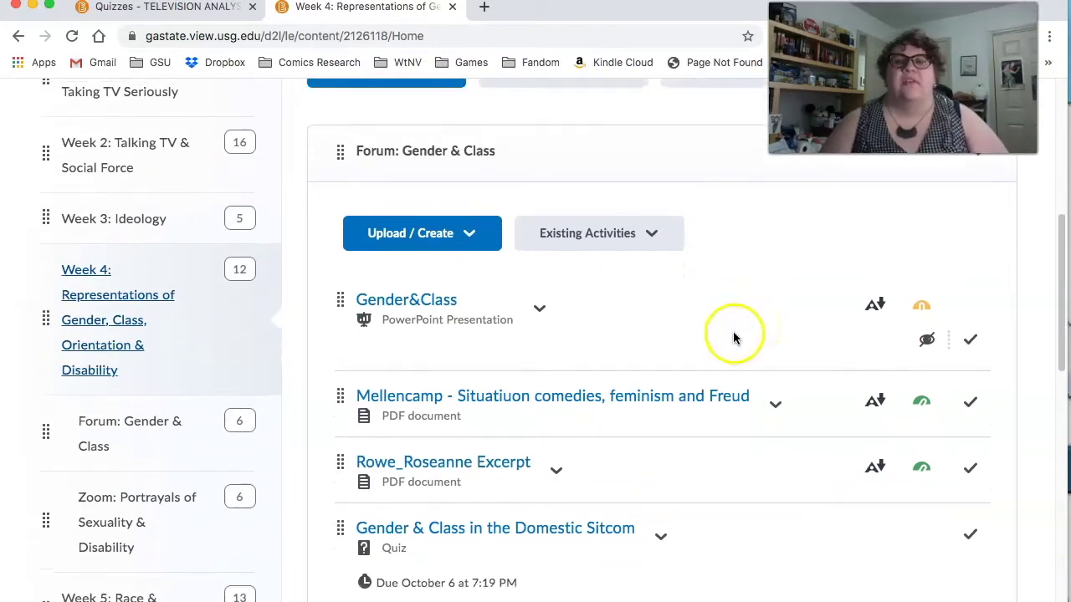
scroll(733, 338, "up", 2)
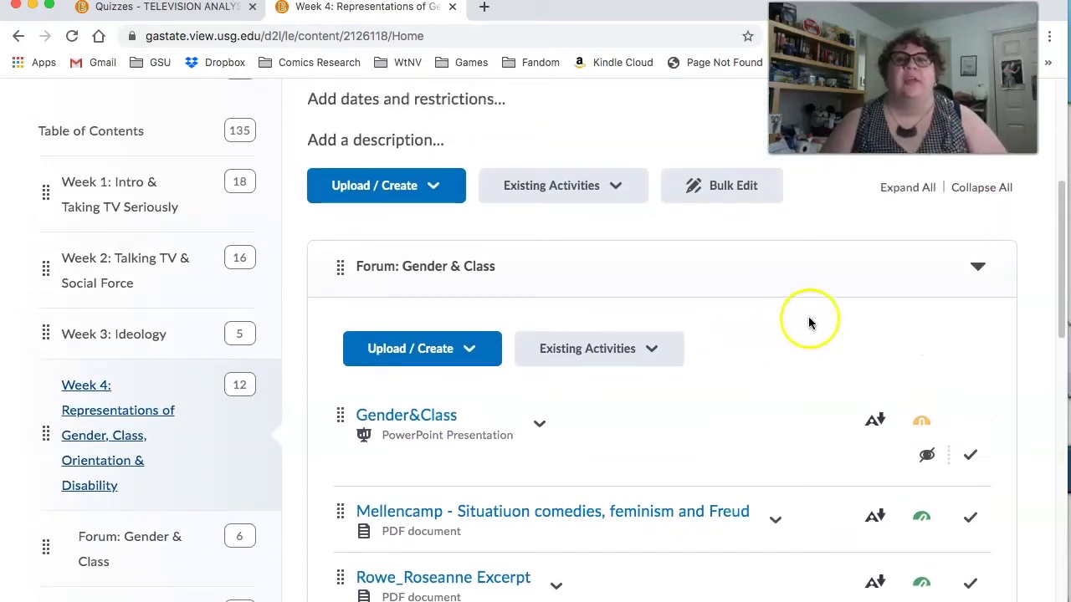
scroll(829, 316, "up", 4)
scroll(884, 313, "down", 8)
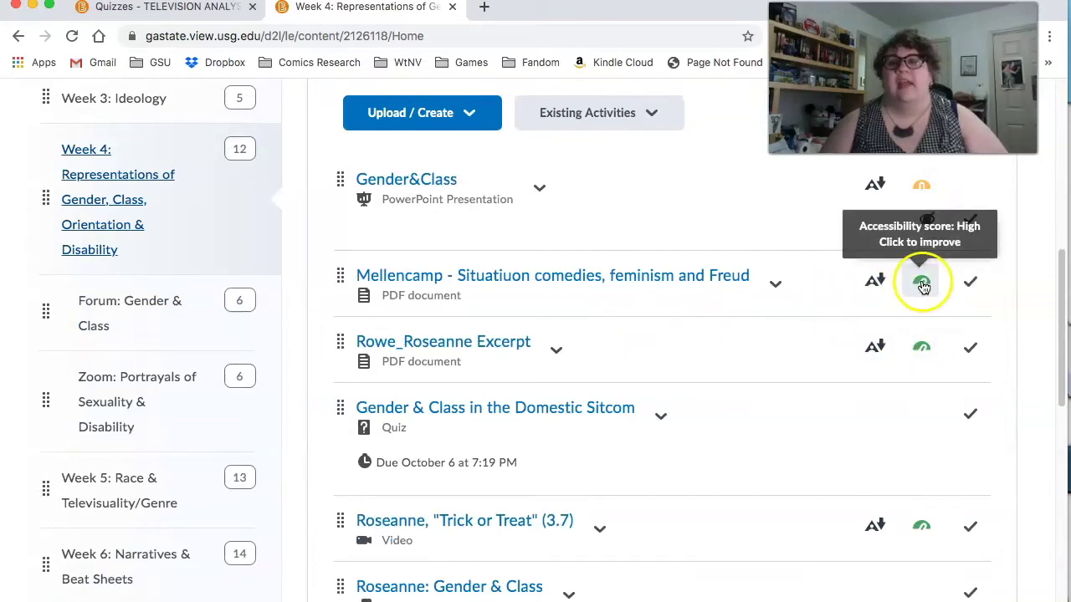
left_click(922, 284)
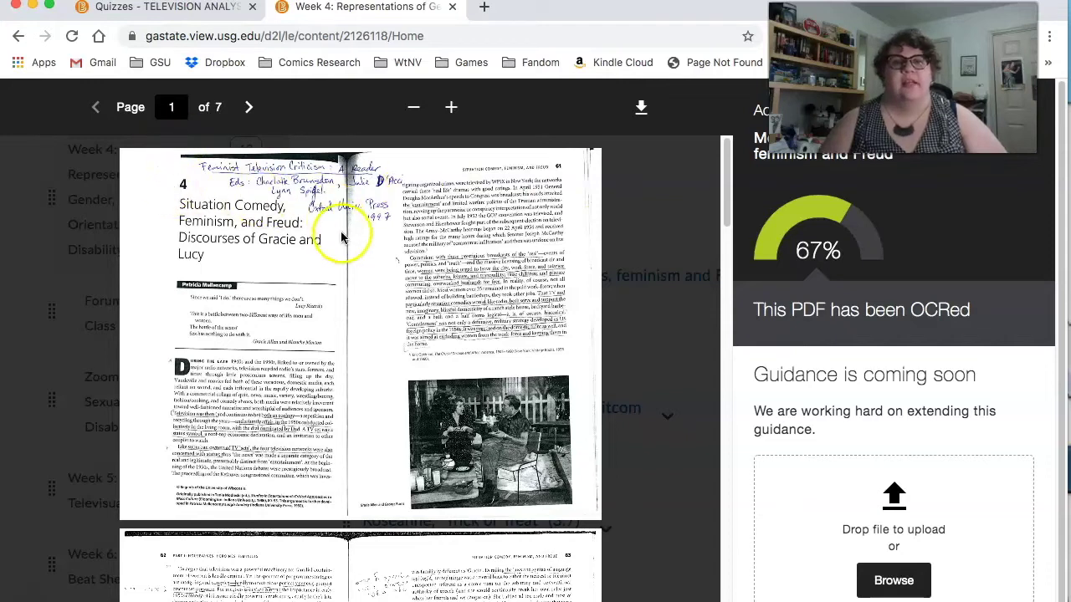
key("Escape")
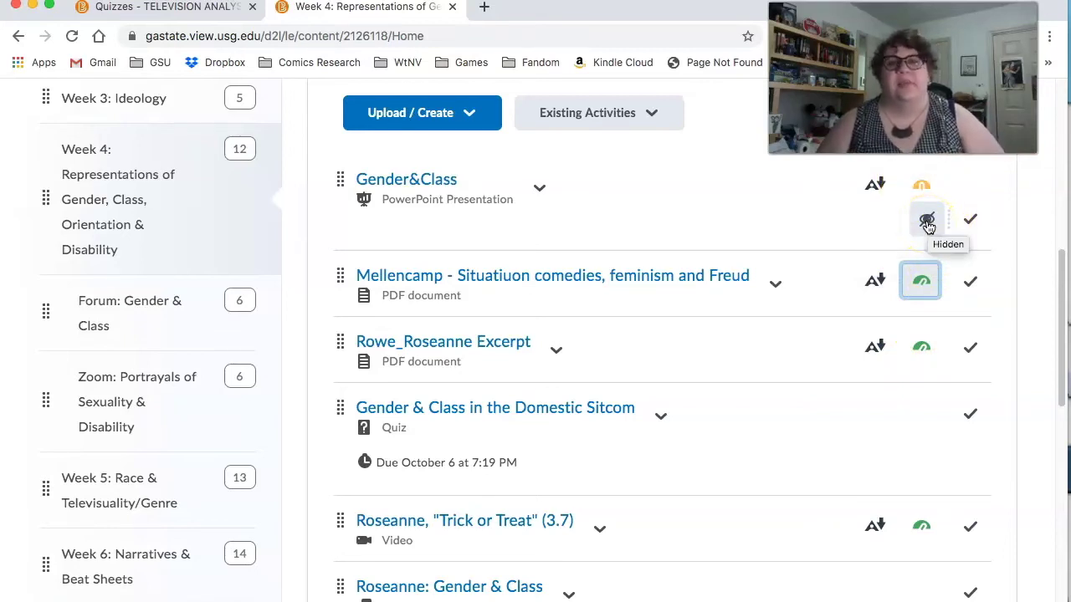
scroll(751, 375, "down", 2)
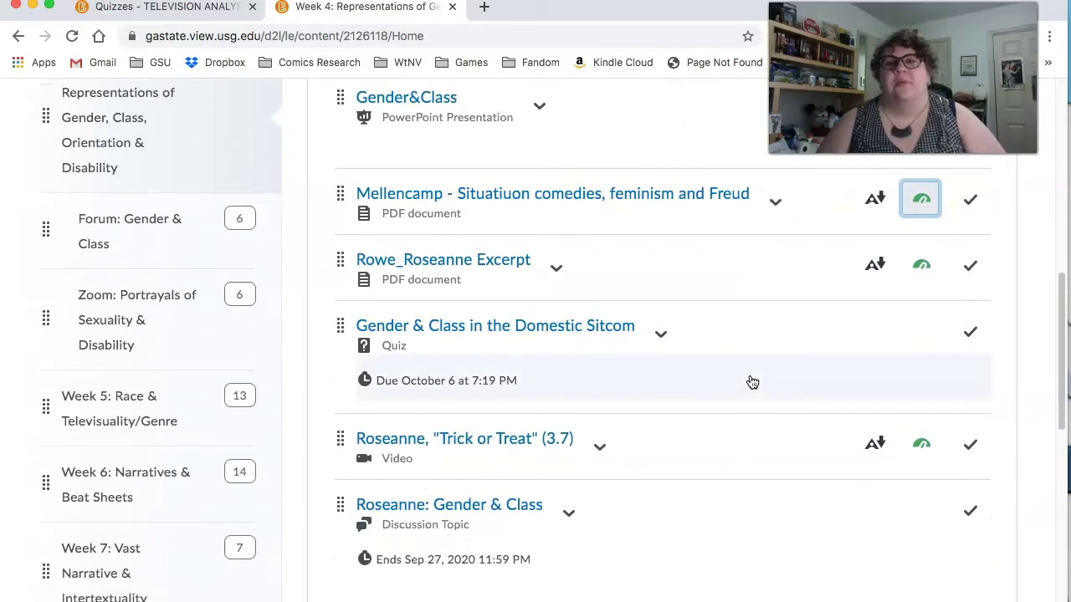
scroll(752, 382, "down", 3)
scroll(751, 381, "up", 5)
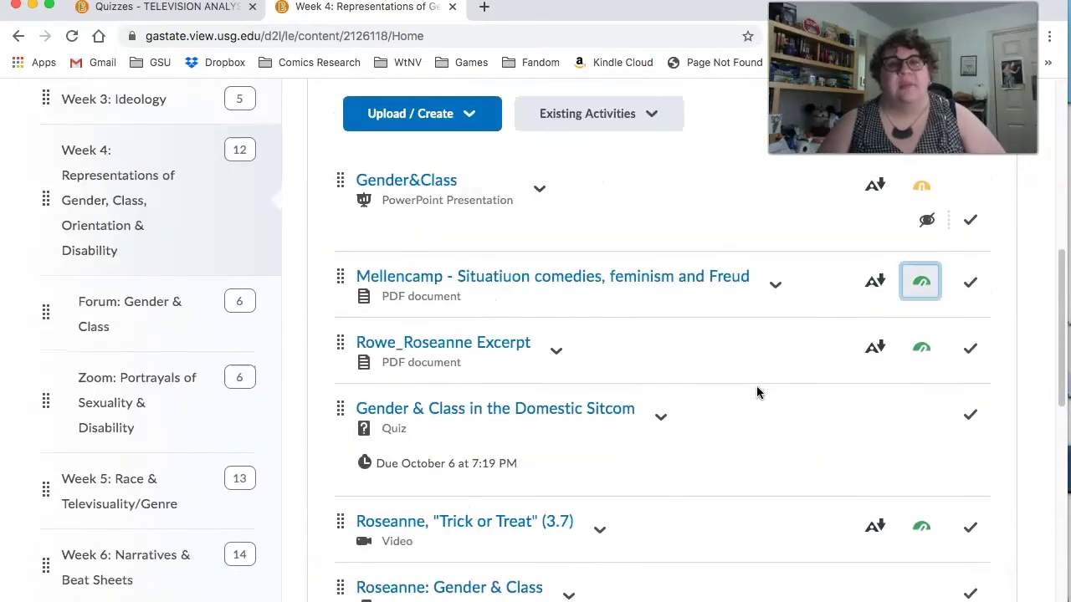
left_click(761, 385)
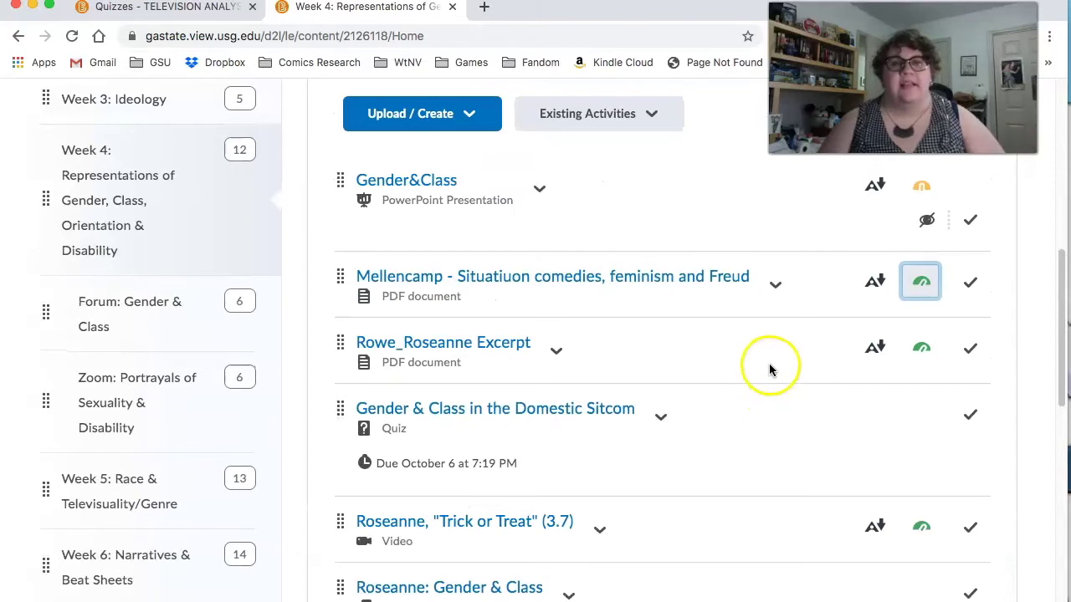